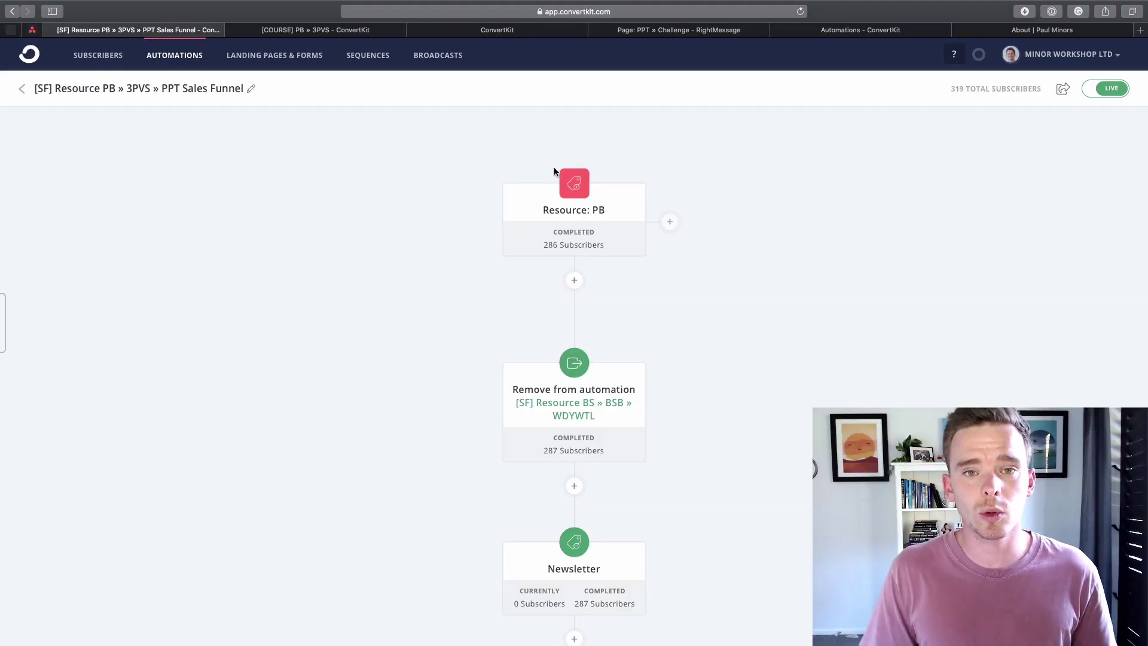
Step: Bring up the paulminors.com About page and dismiss its productivity blueprint signup popup
left_click(997, 30)
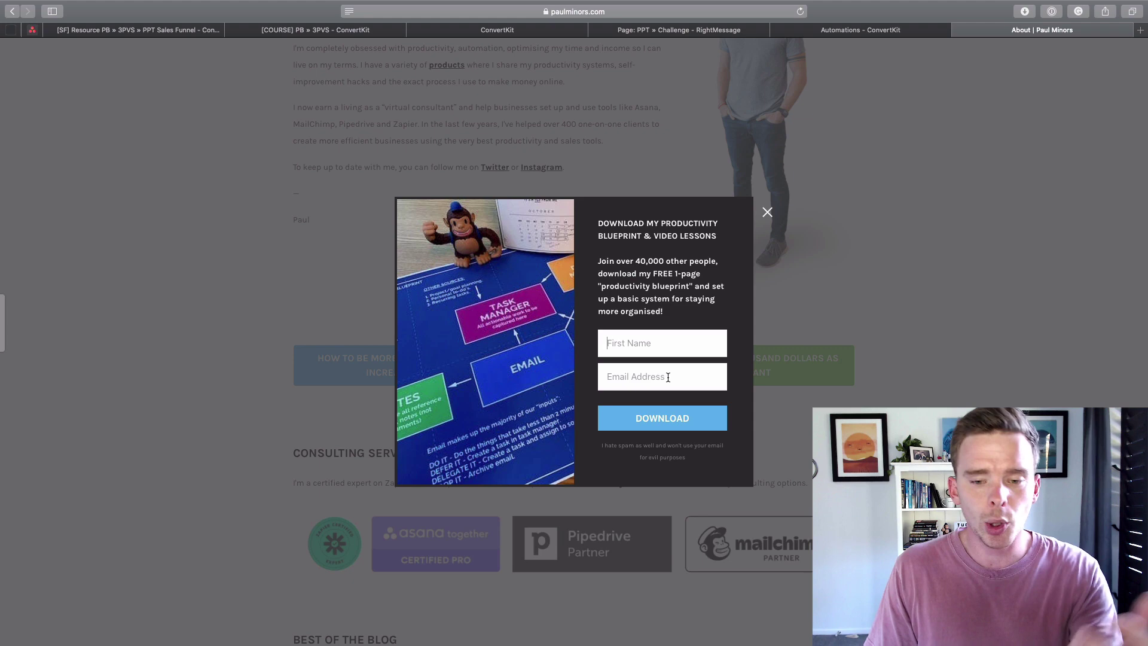
left_click(767, 212)
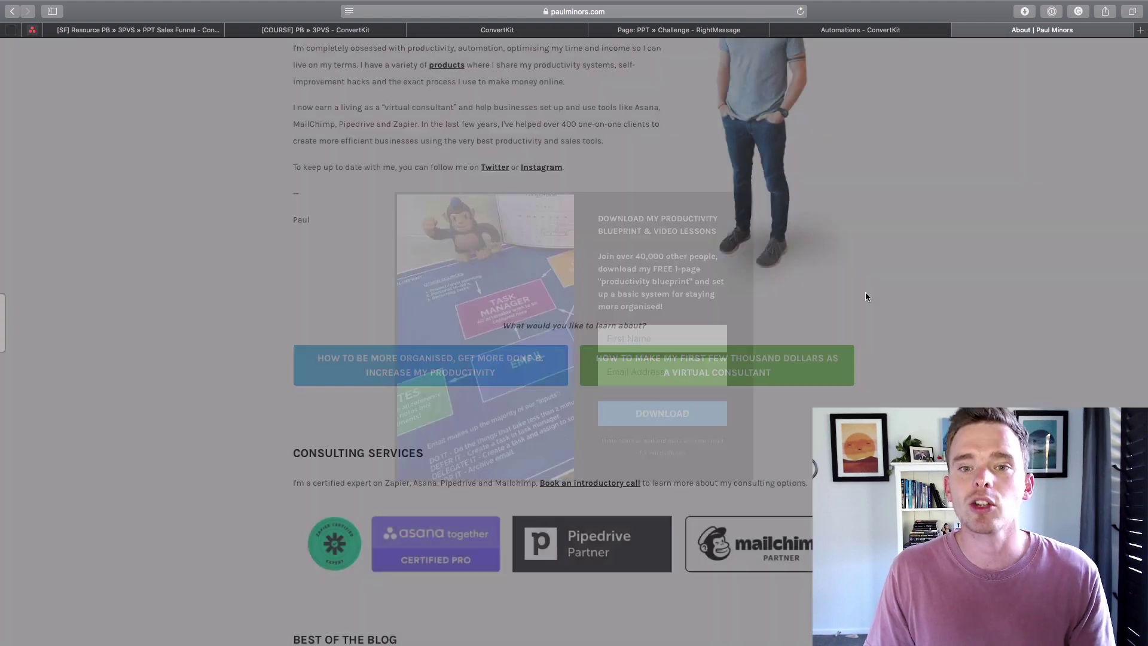
Step: Close the About page and bring up the [SF] PPT Sales Funnel automation
left_click(959, 30)
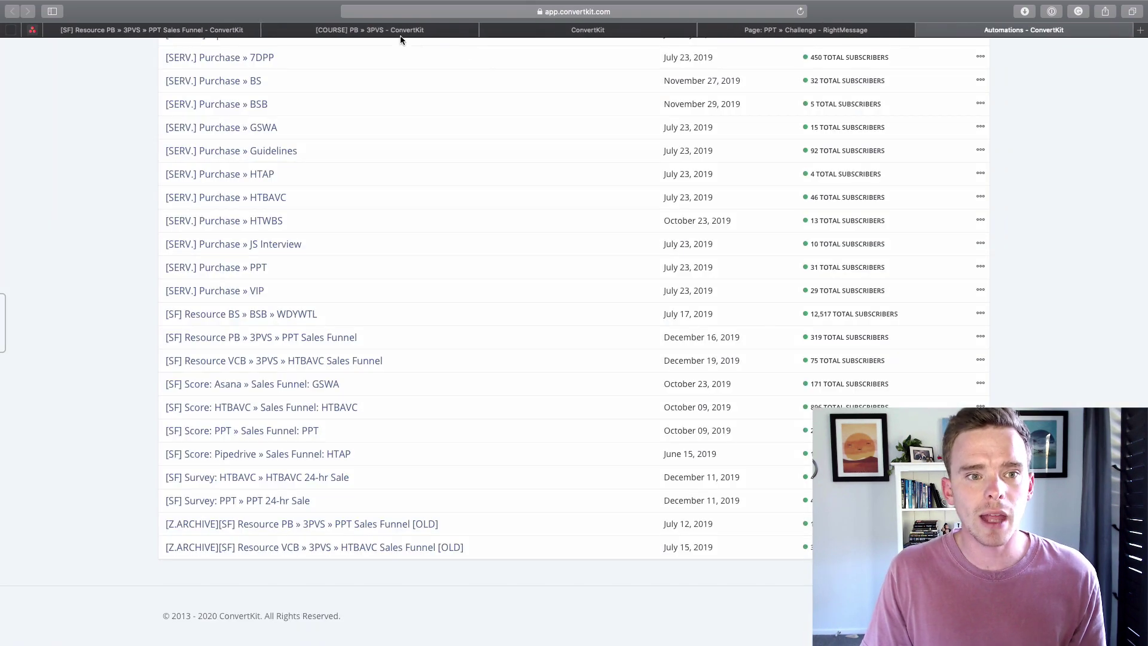
left_click(332, 29)
scroll(245, 103, "up", 3)
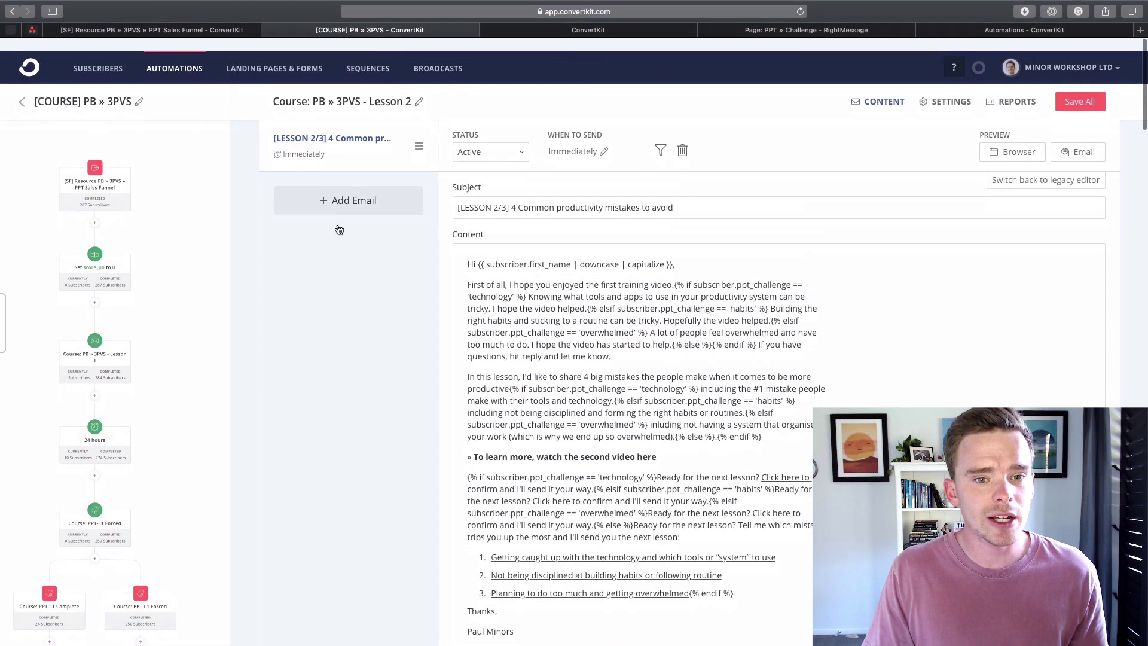
left_click(235, 29)
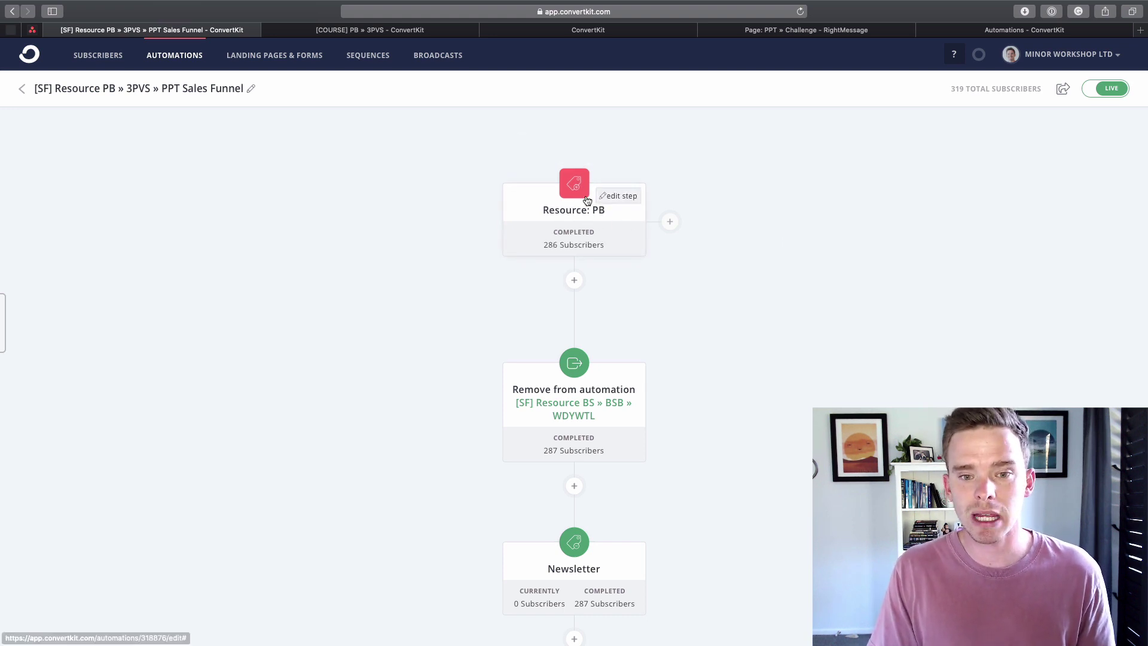
Step: Scroll through the PPT Sales Funnel steps down to the Has Pitched: PPT tag condition
scroll(548, 239, "down", 3)
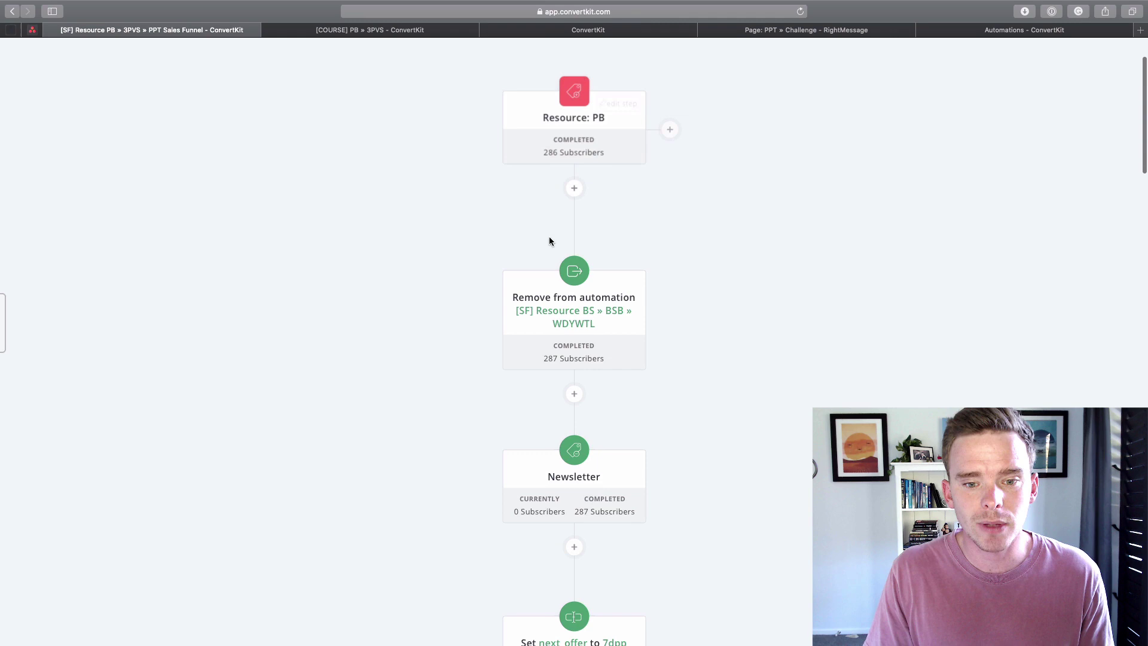
scroll(550, 243, "up", 3)
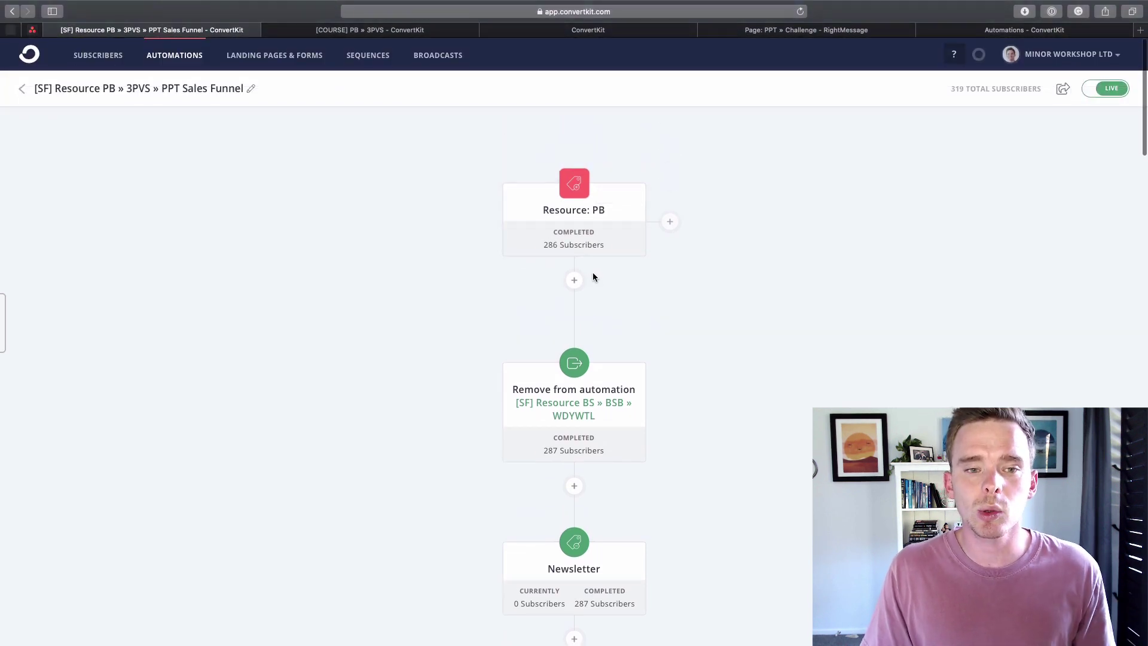
scroll(596, 290, "down", 4)
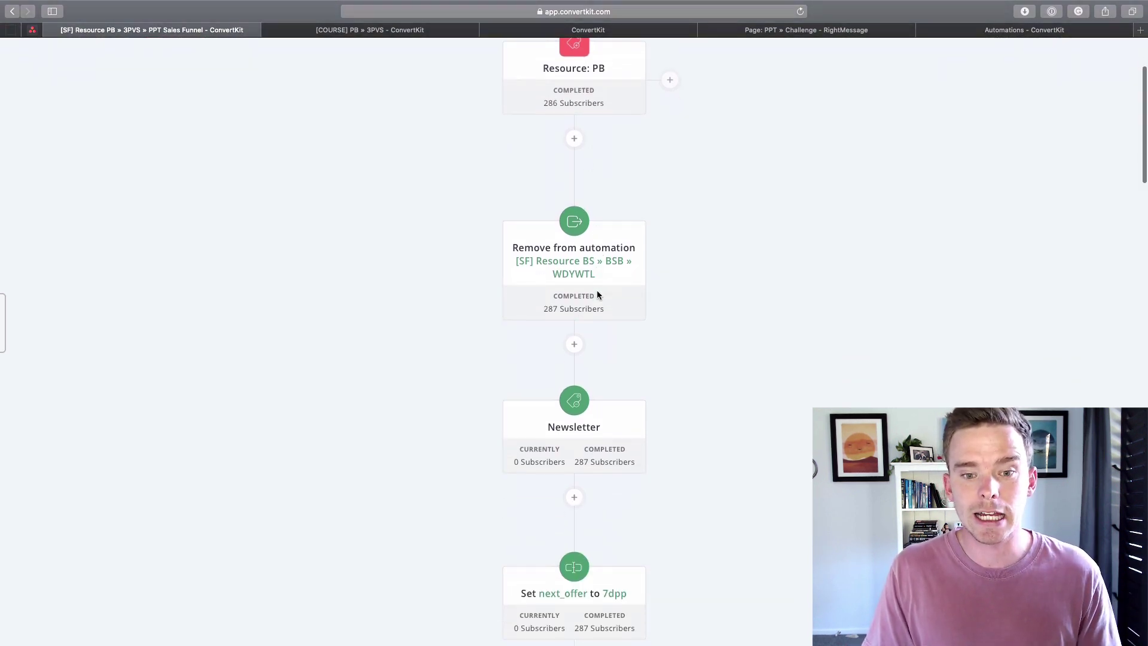
mouse_move(541, 173)
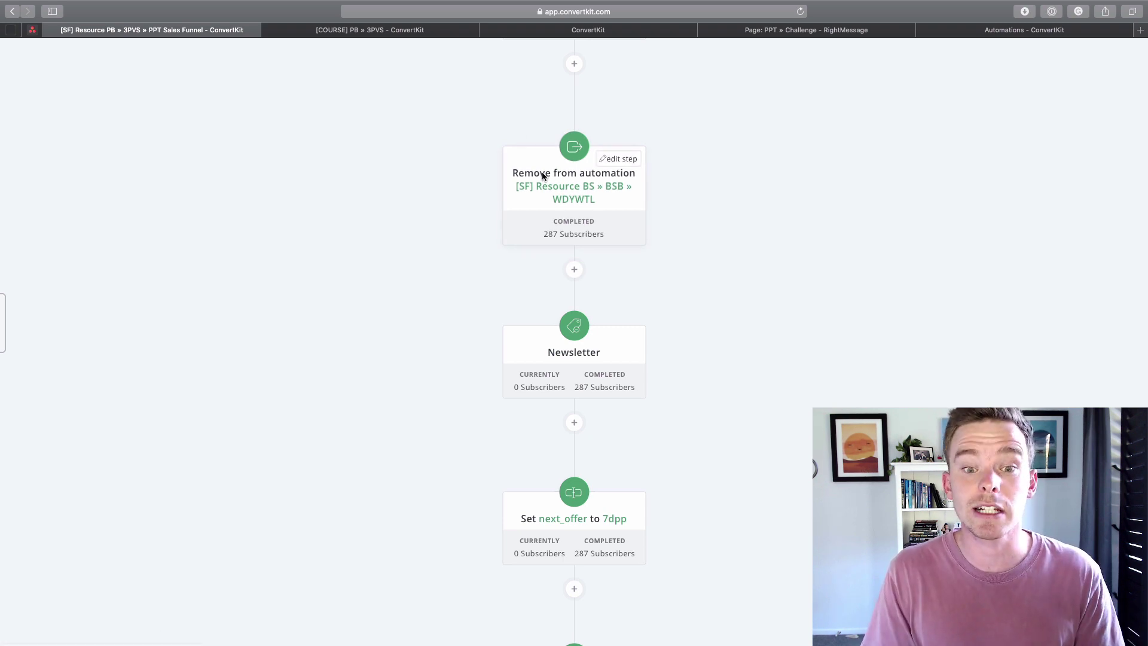
scroll(661, 257, "down", 3)
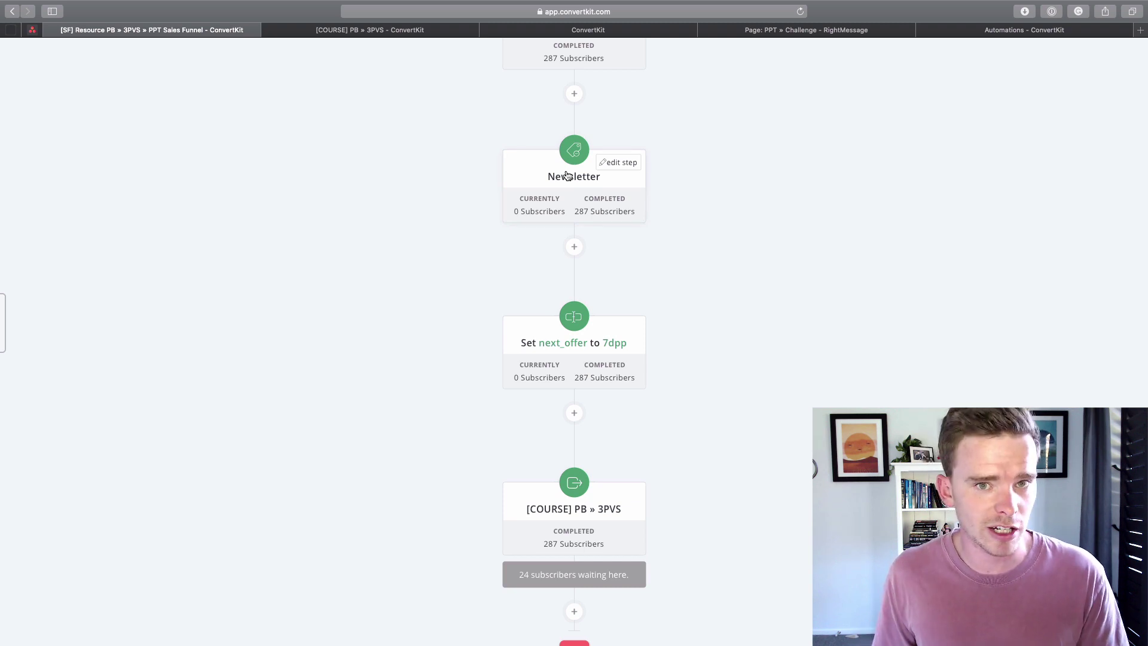
scroll(567, 175, "down", 2)
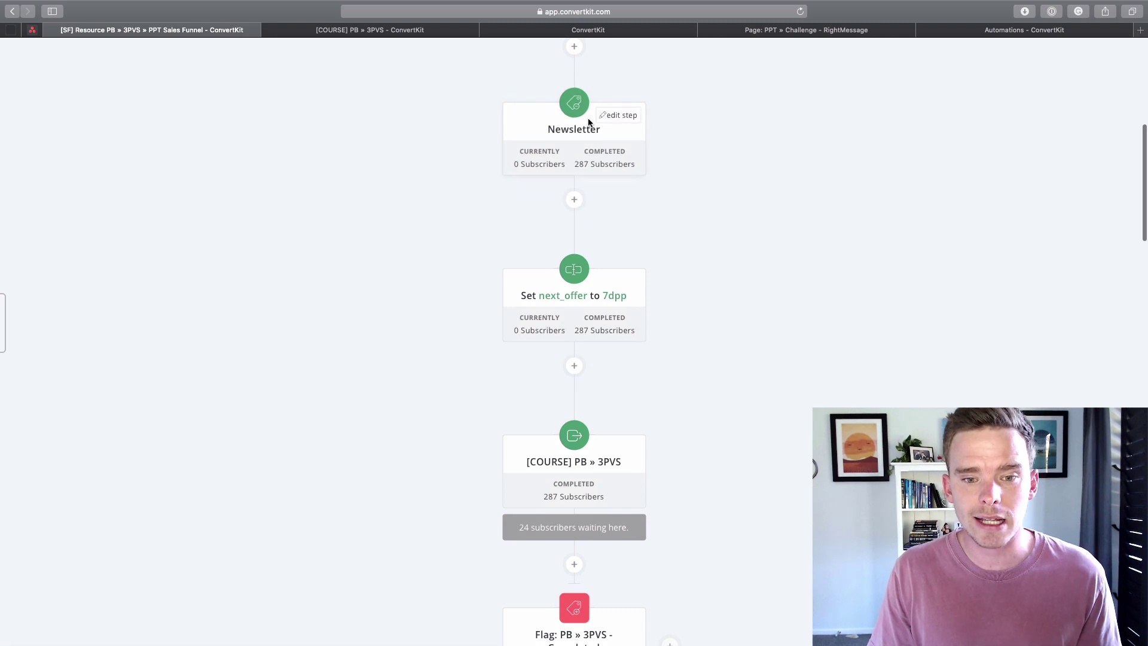
scroll(606, 310, "down", 3)
mouse_move(574, 212)
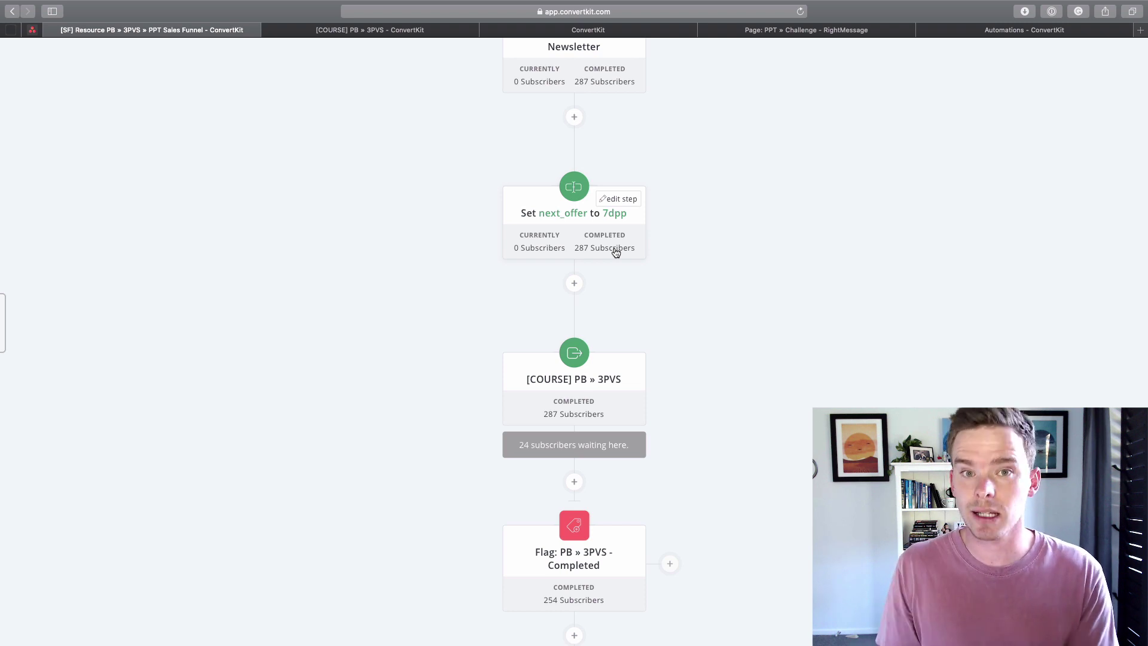
scroll(631, 269, "down", 3)
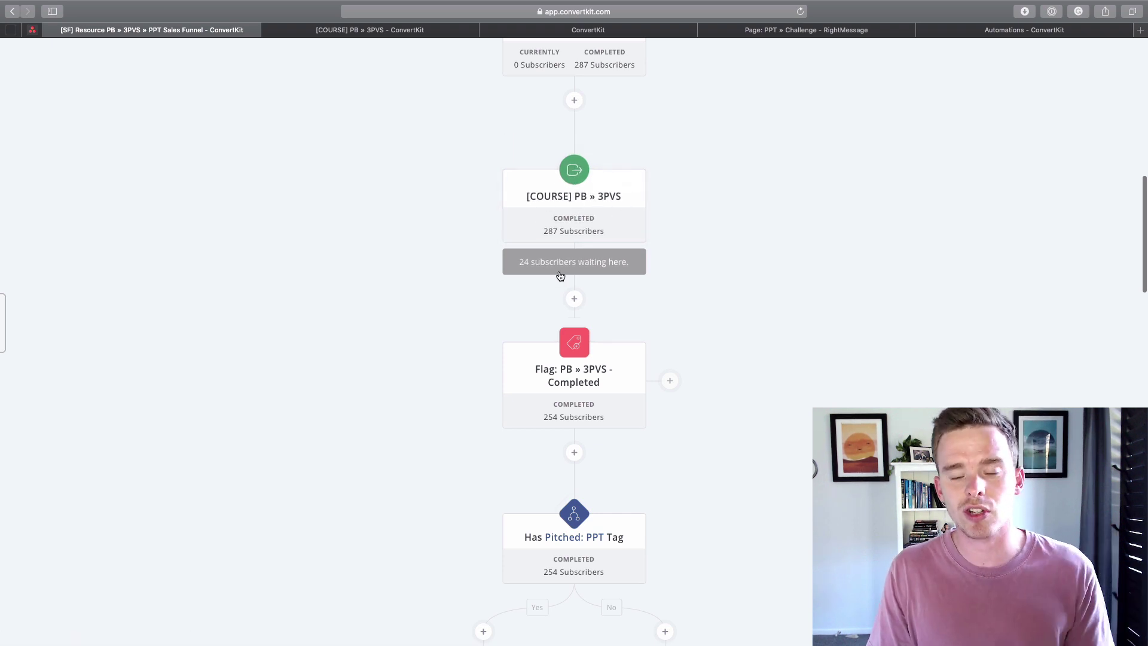
Step: Back in [COURSE] PB » 3PVS, close Lesson 2, then glance at and close the Lesson 1 email
left_click(364, 30)
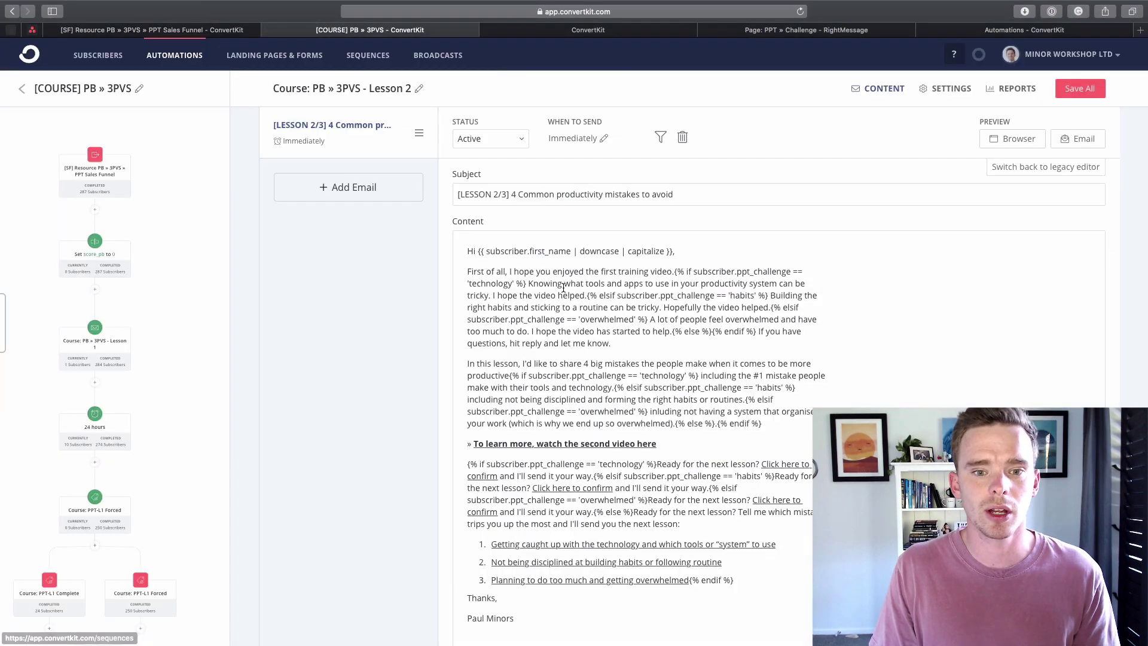
left_click(271, 216)
scroll(604, 340, "down", 5)
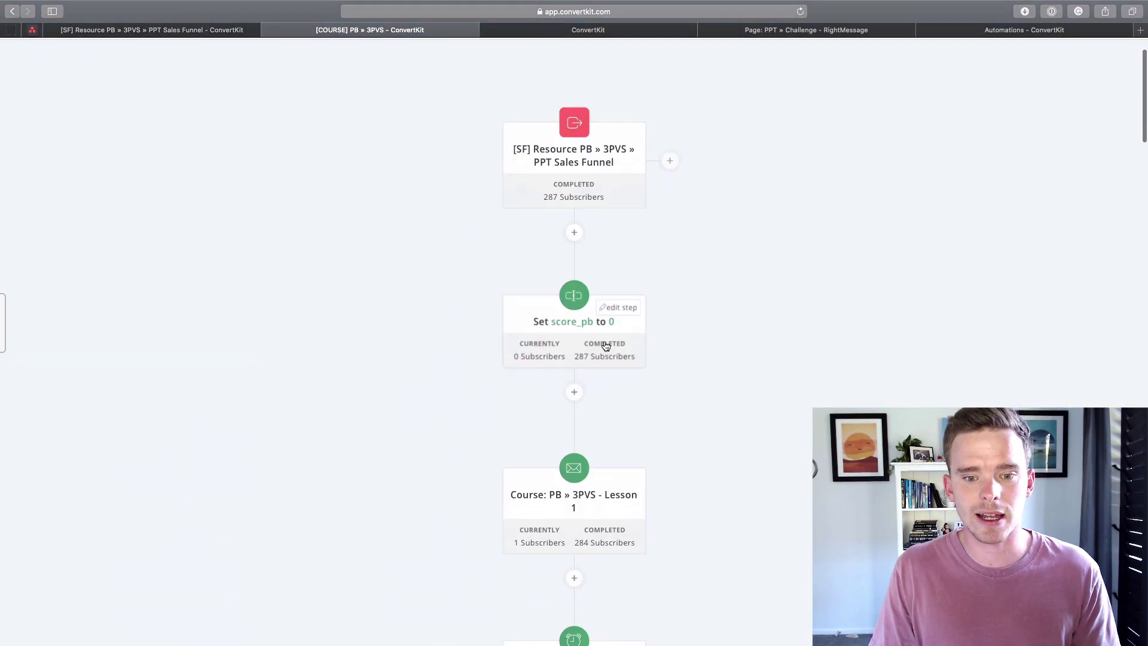
scroll(605, 346, "down", 5)
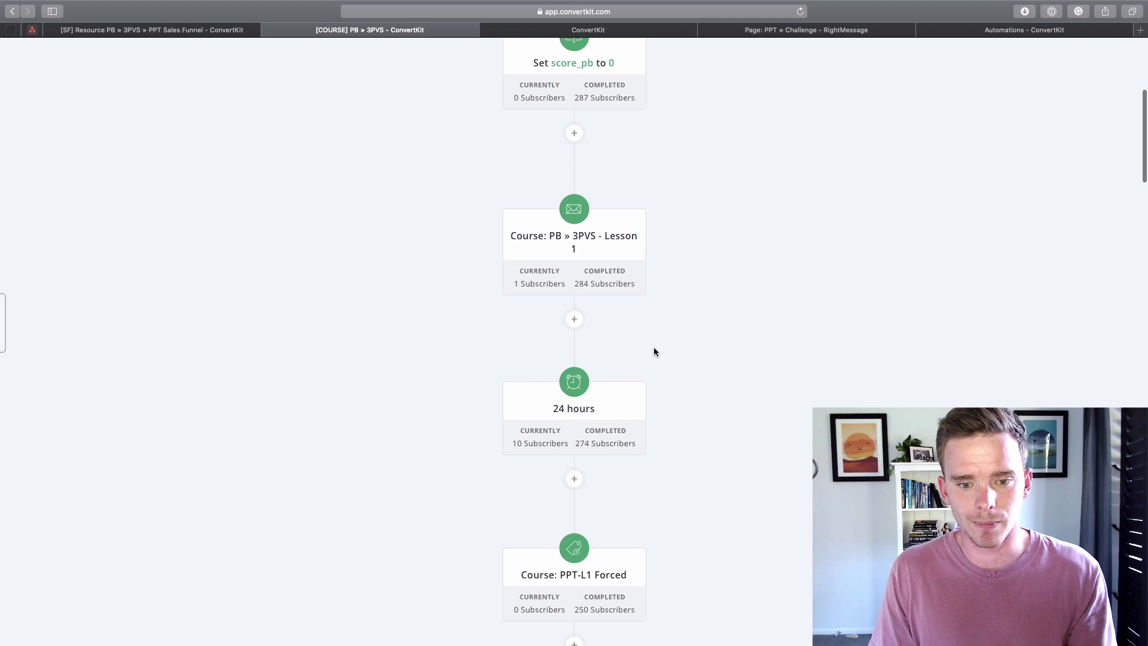
left_click(565, 205)
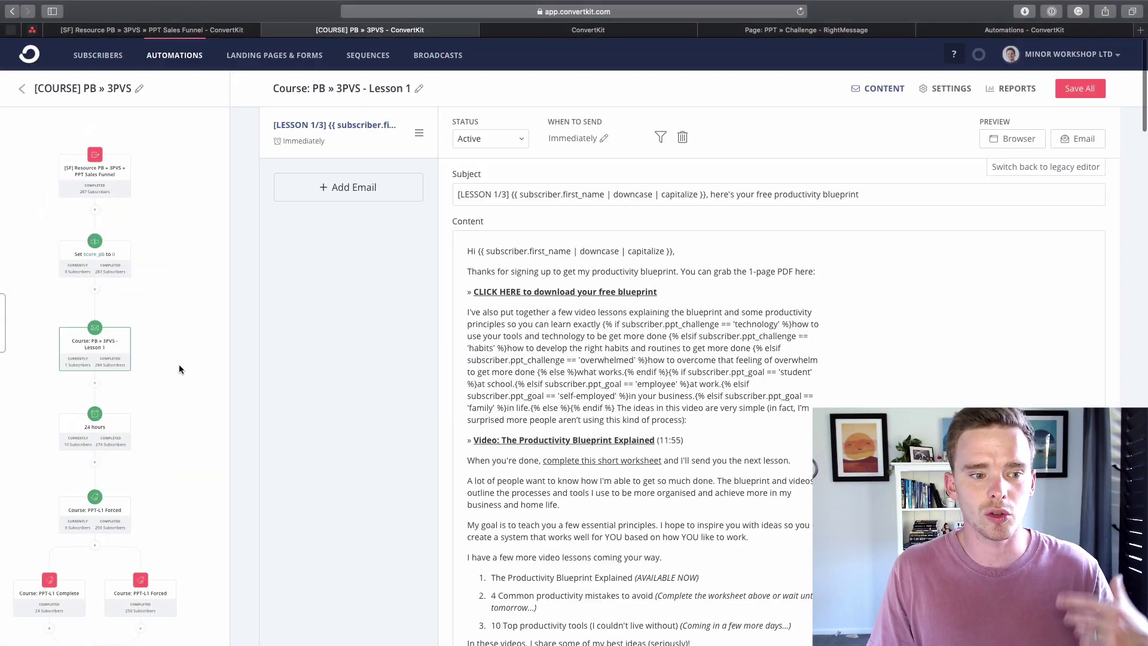
left_click(200, 373)
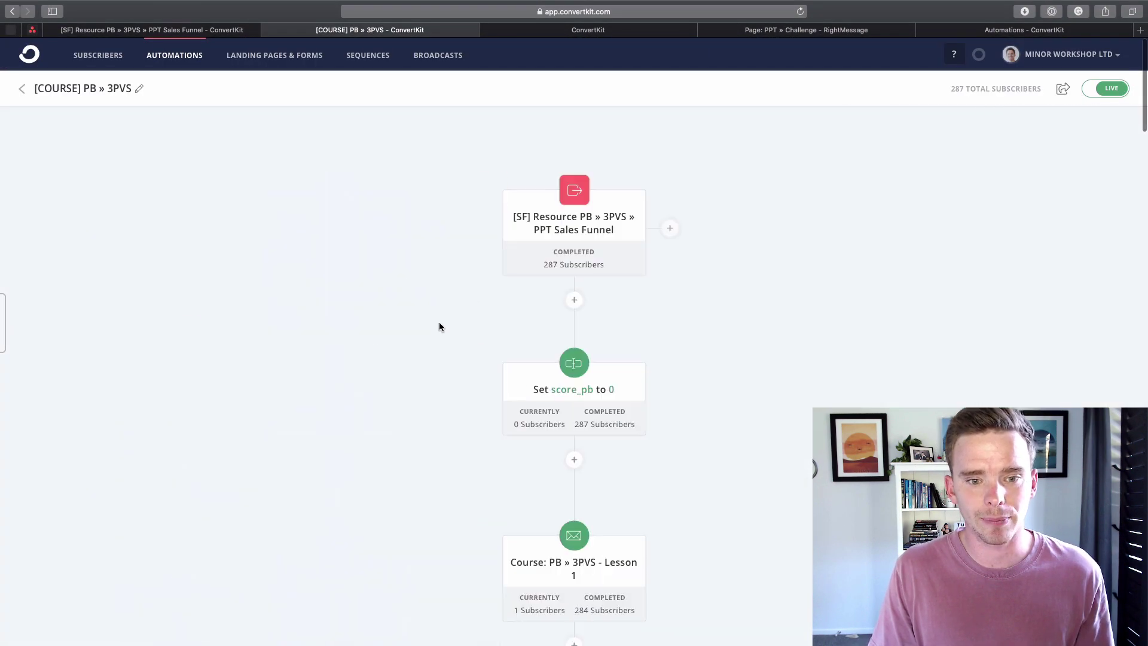
Step: Scroll the course workflow past the 24 hours wait down to the PPT-L1 tag step
scroll(665, 386, "down", 4)
scroll(666, 389, "up", 2)
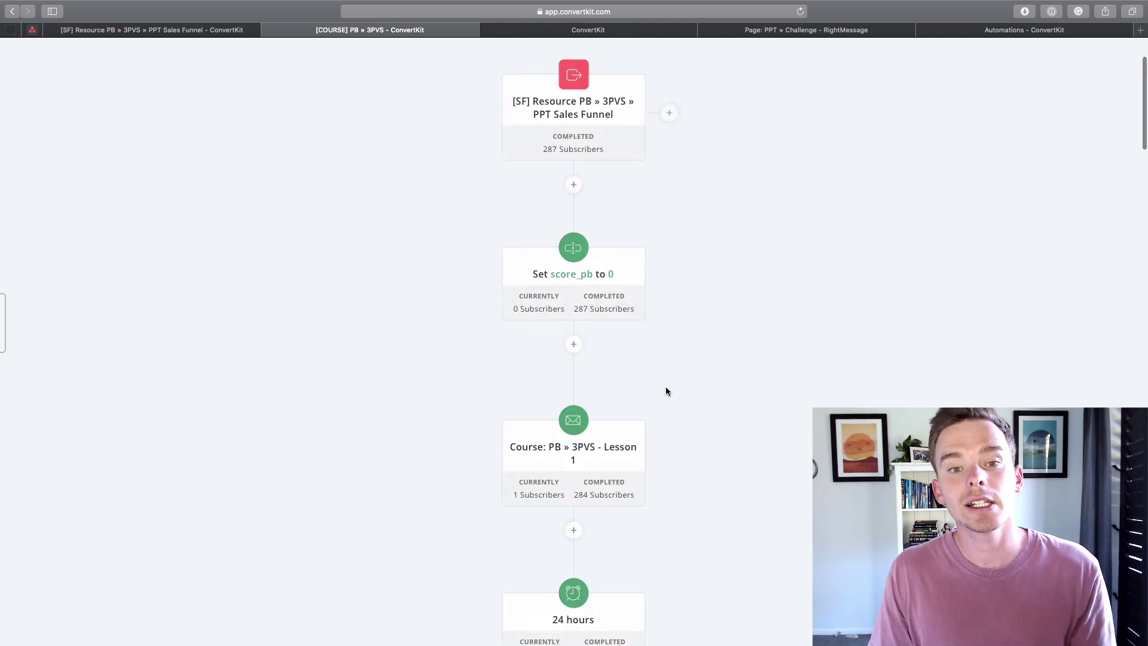
scroll(666, 387, "down", 2)
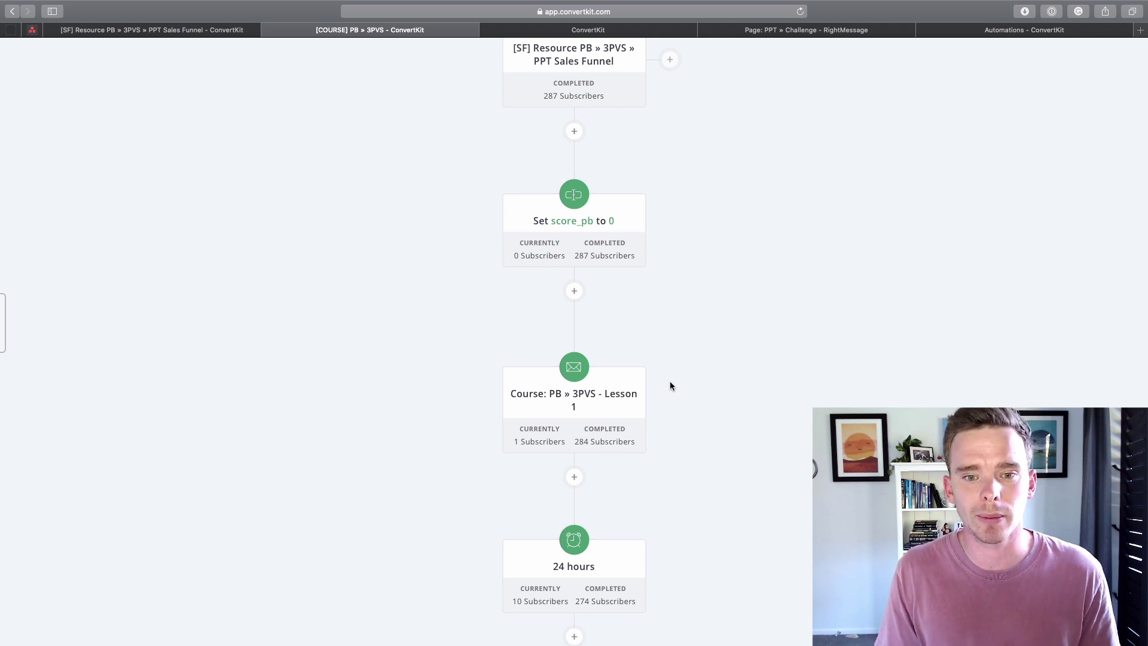
scroll(668, 380, "up", 2)
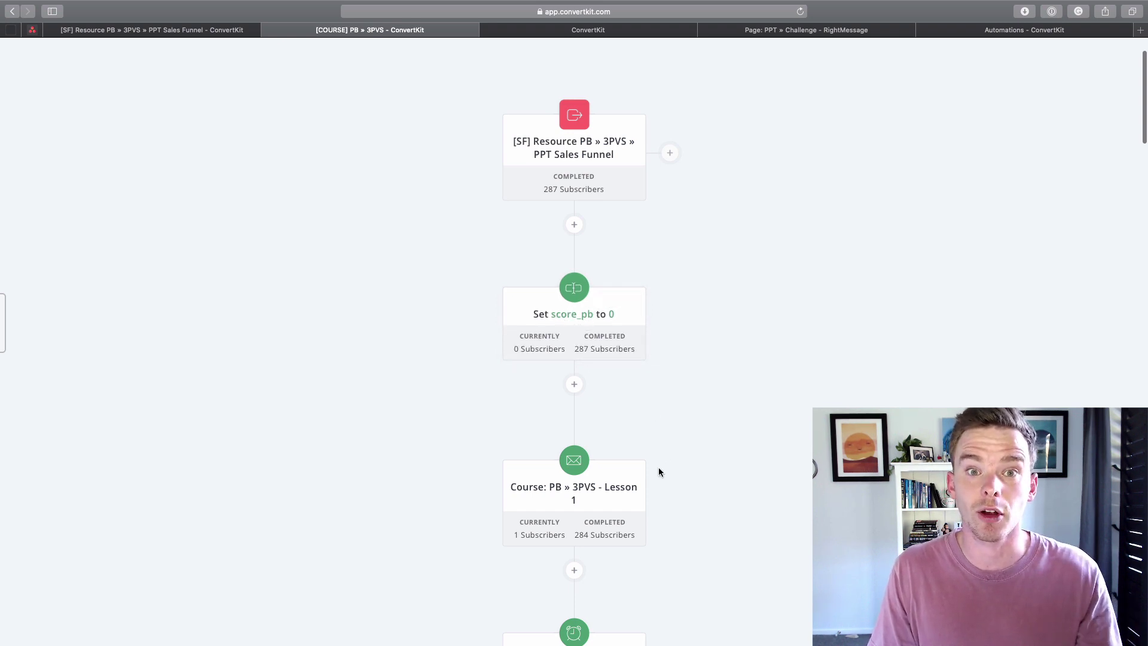
scroll(658, 469, "down", 4)
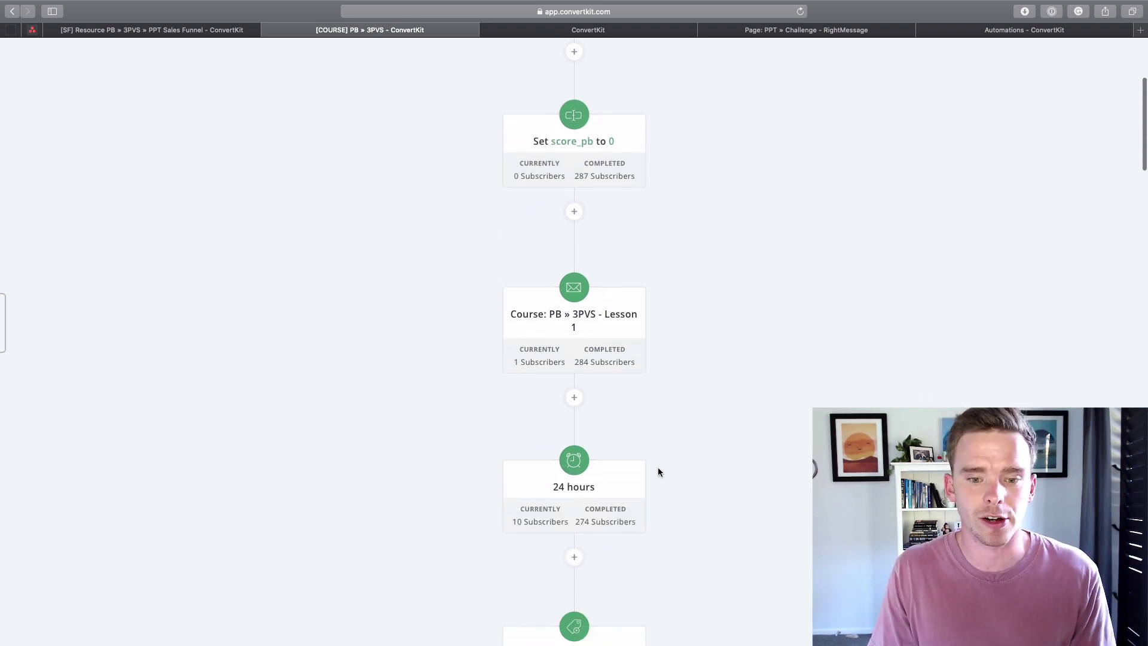
scroll(658, 468, "down", 3)
scroll(589, 277, "down", 2)
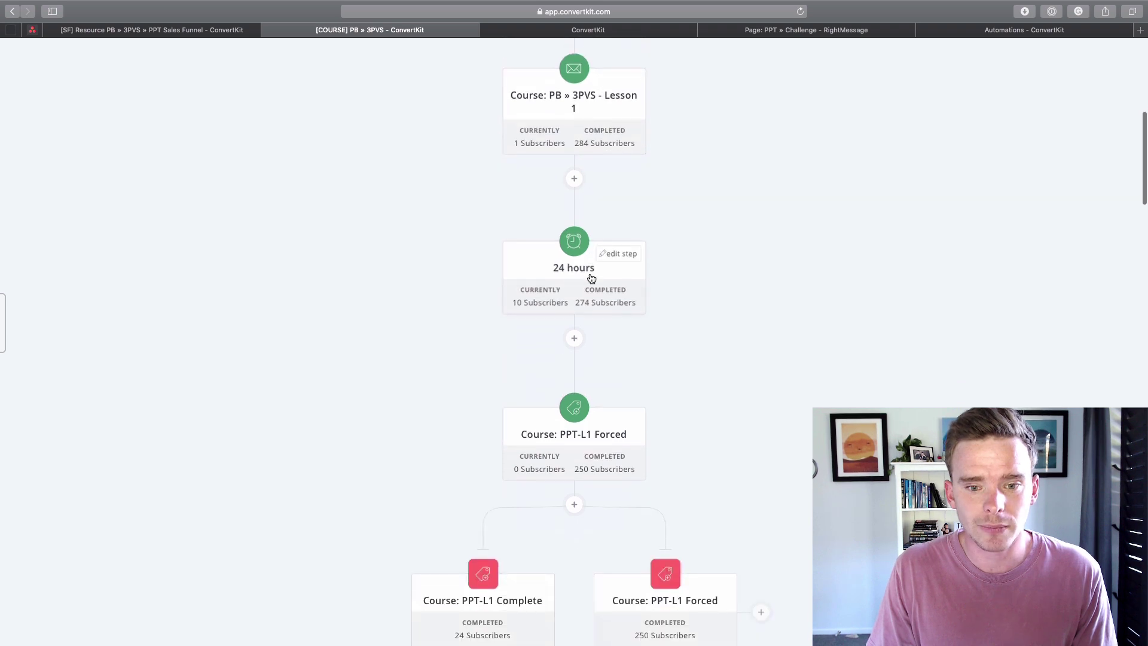
scroll(601, 239, "down", 1)
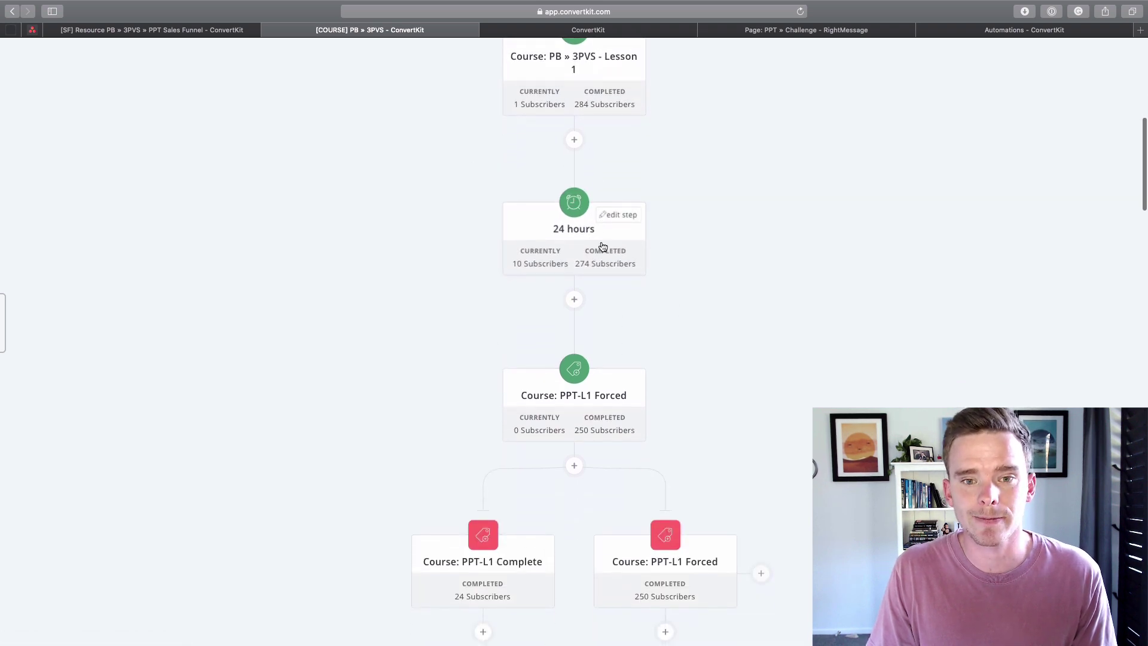
Step: Look over the Lesson 1 email content, then close it to see the whole course workflow
left_click(595, 91)
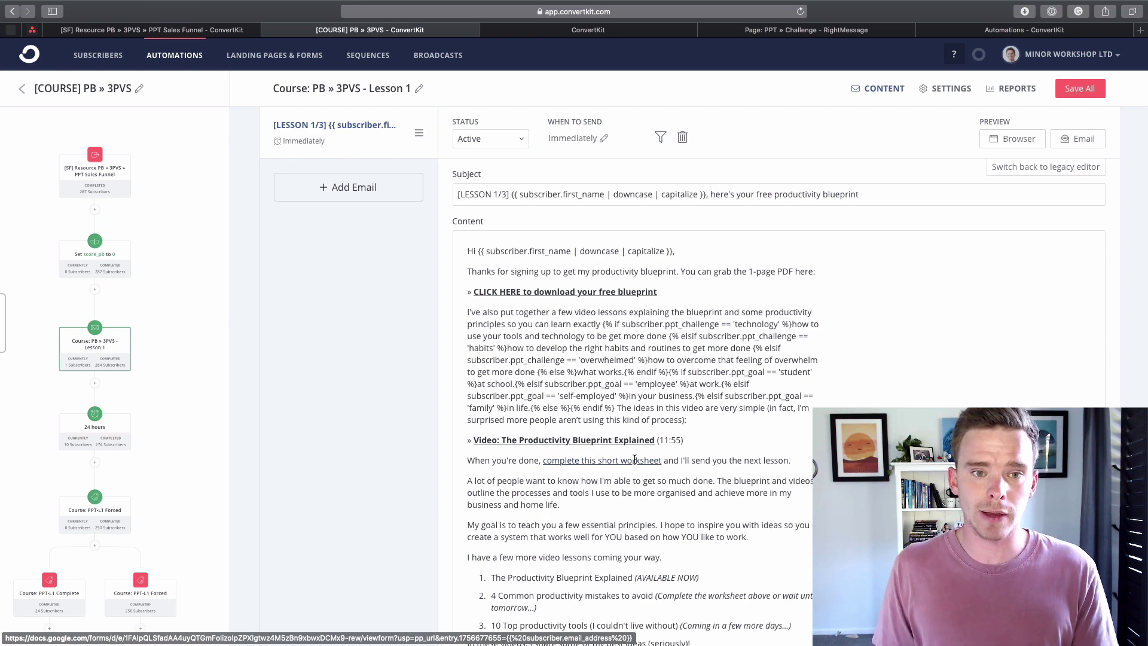
left_click(192, 440)
scroll(511, 352, "down", 3)
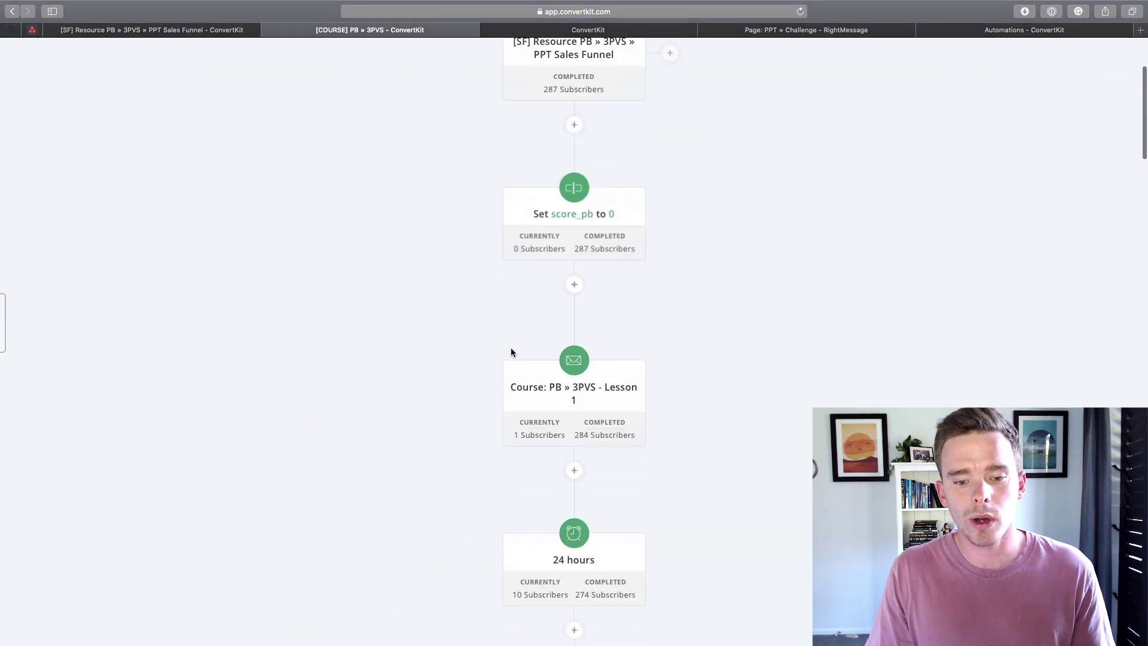
scroll(509, 352, "down", 5)
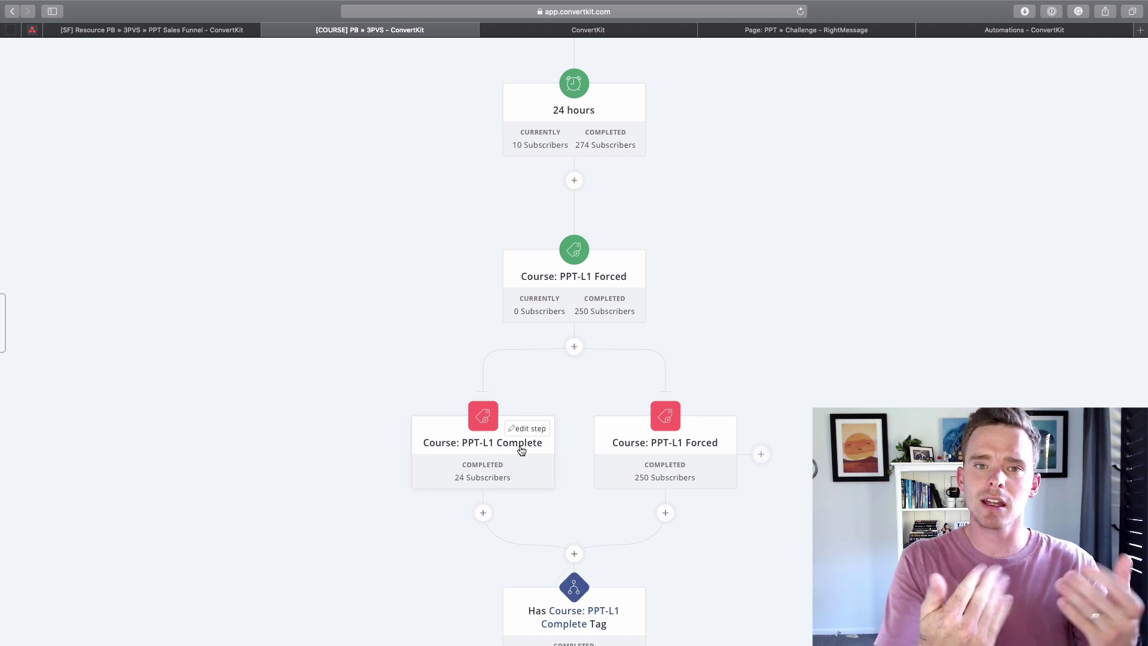
Step: Review the Set score_pb reset and plus-one scoring steps down to the PB » 3PVS - Completed tag
scroll(670, 375, "down", 5)
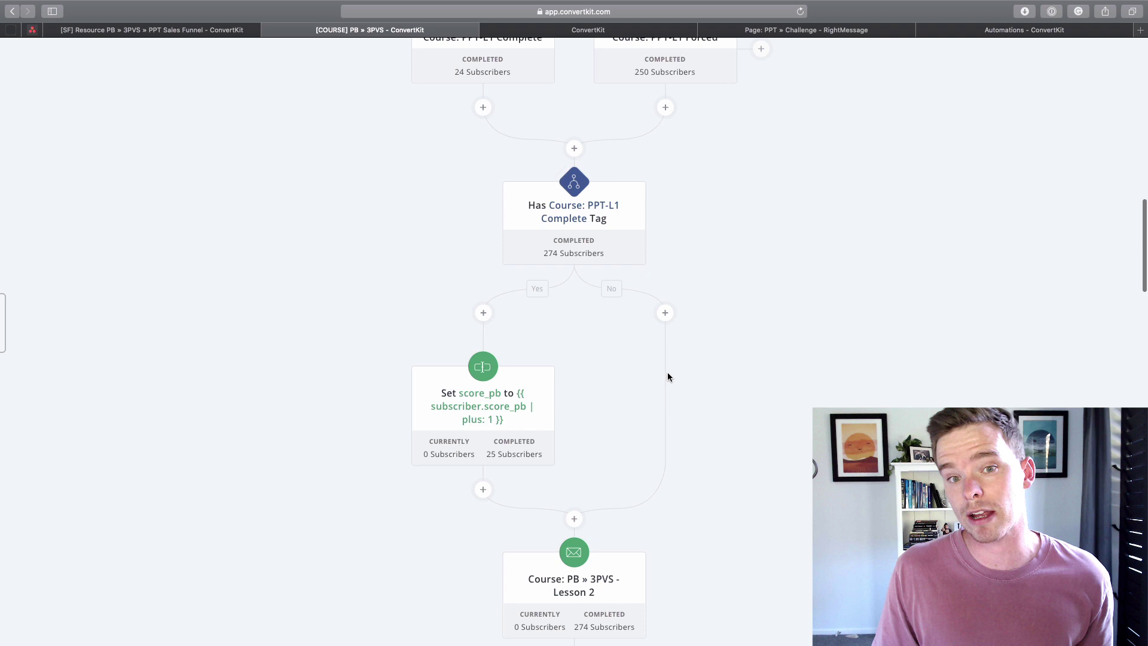
scroll(667, 376, "up", 2)
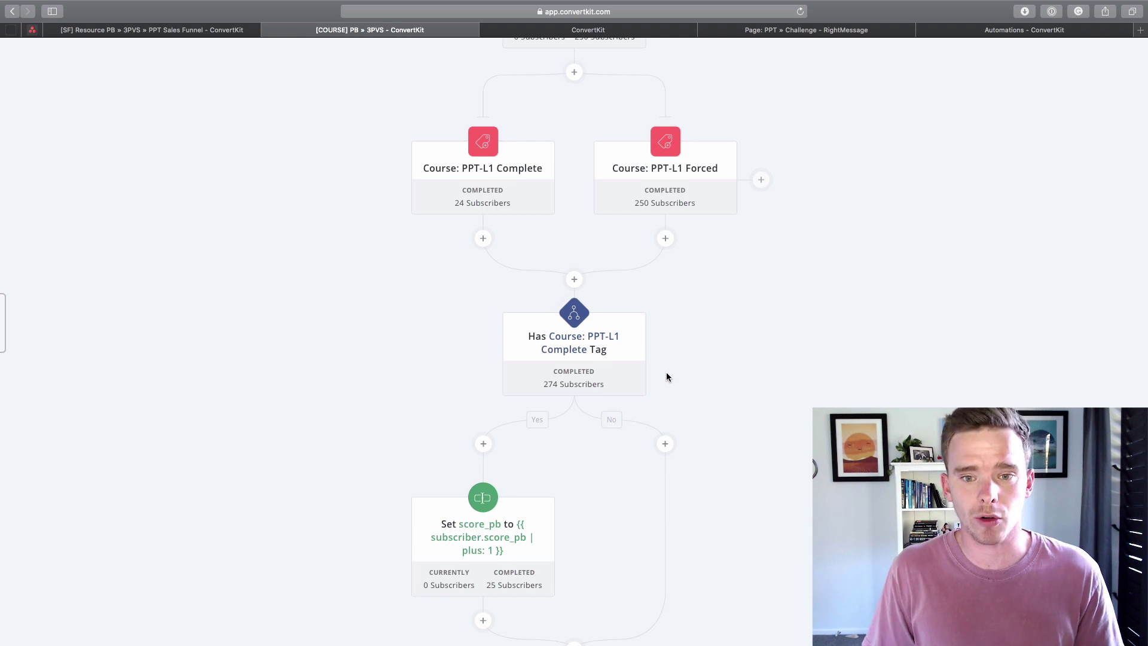
scroll(524, 372, "up", 6)
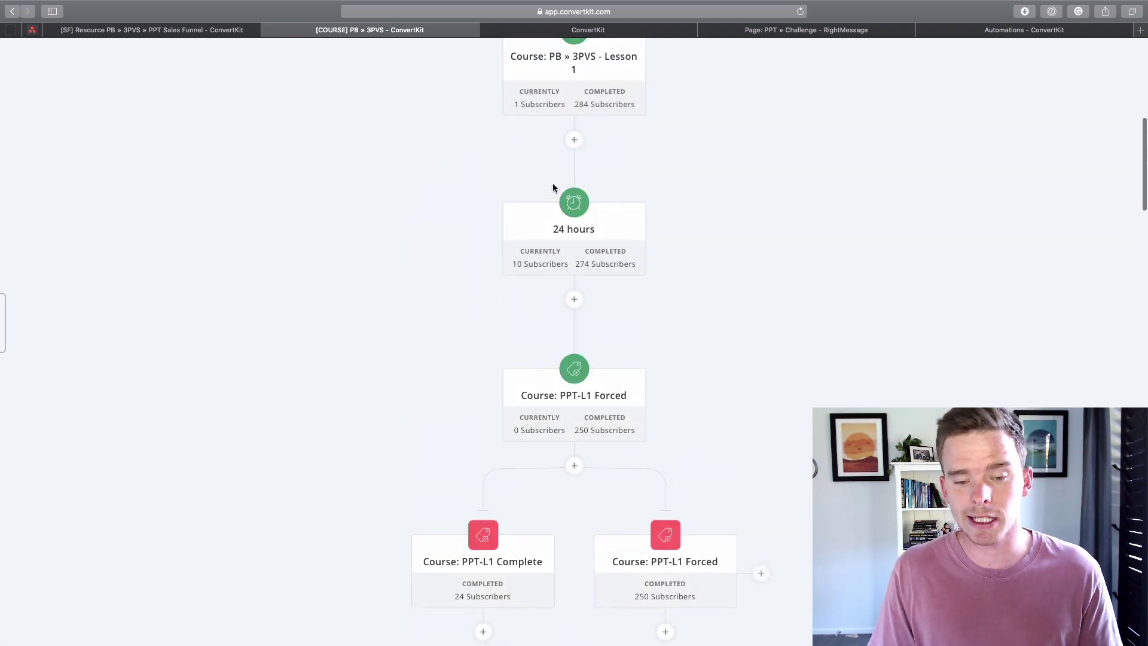
scroll(552, 183, "down", 2)
scroll(615, 451, "down", 9)
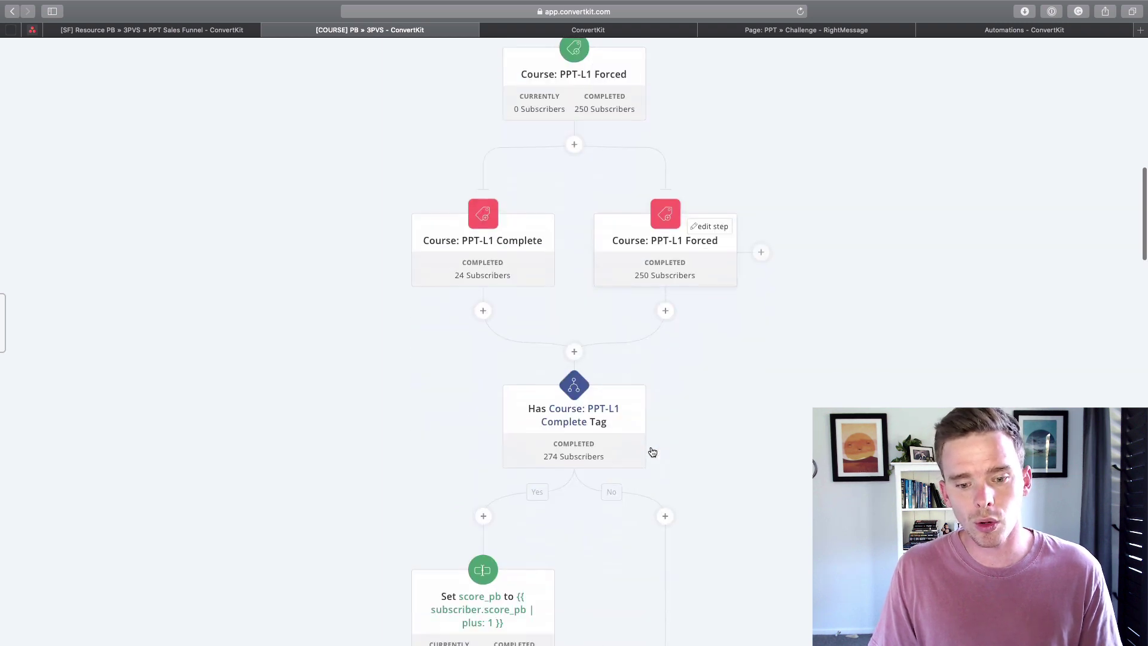
scroll(636, 354, "up", 2)
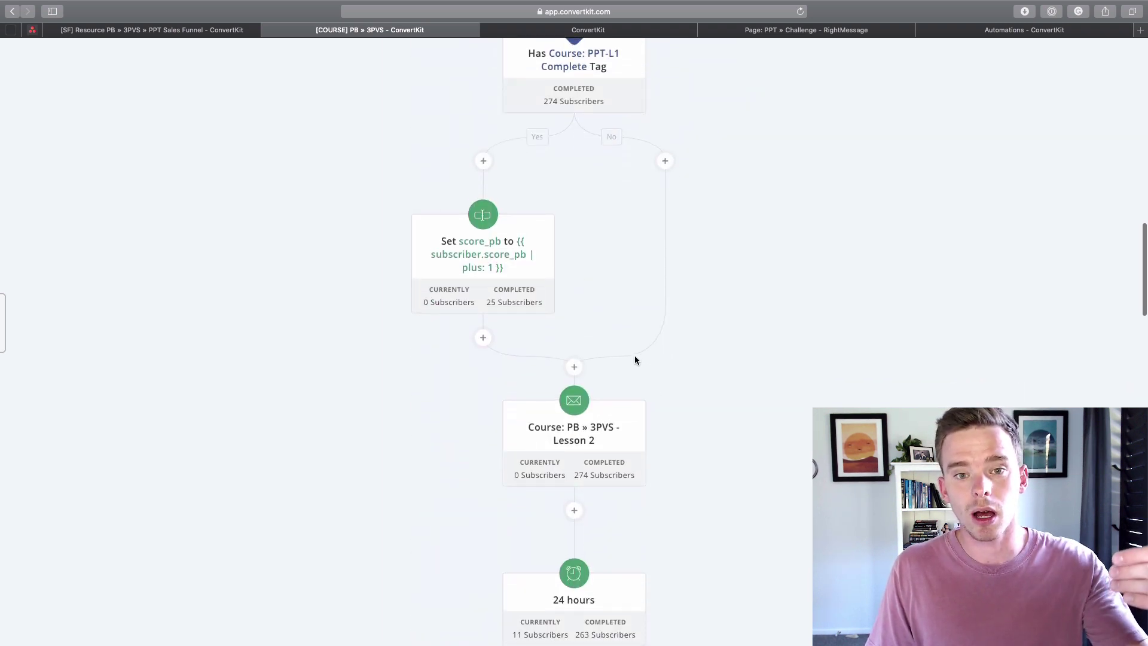
mouse_move(514, 354)
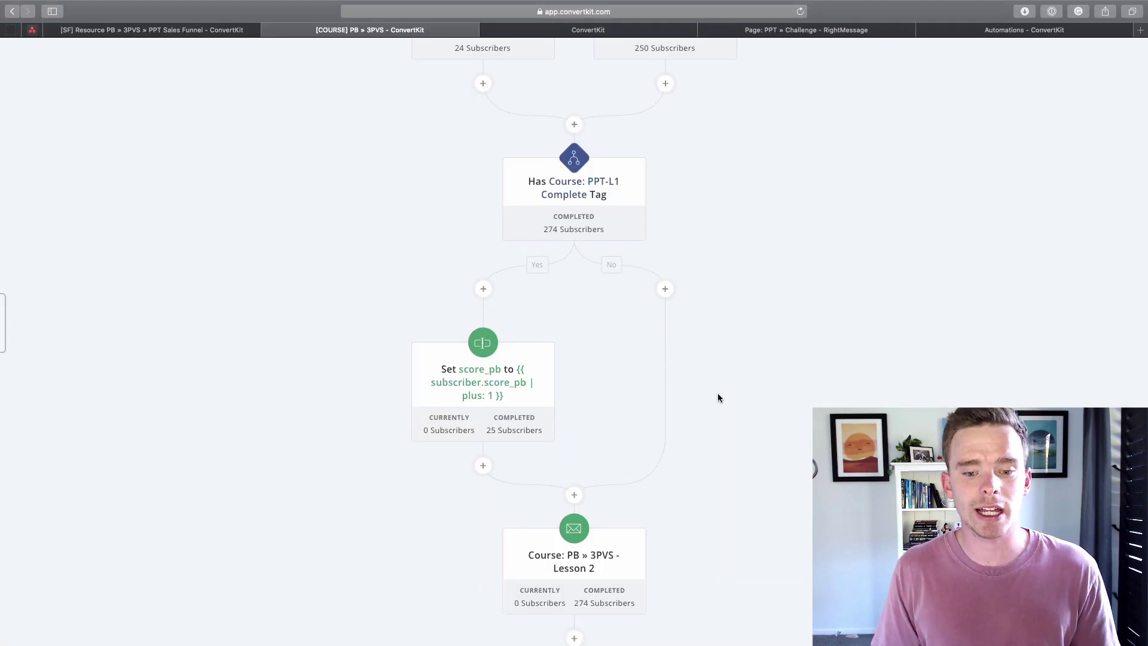
scroll(604, 243, "down", 5)
Step: Scroll the '4 Common productivity mistakes to avoid' email to its challenge-based Liquid content
scroll(593, 465, "down", 5)
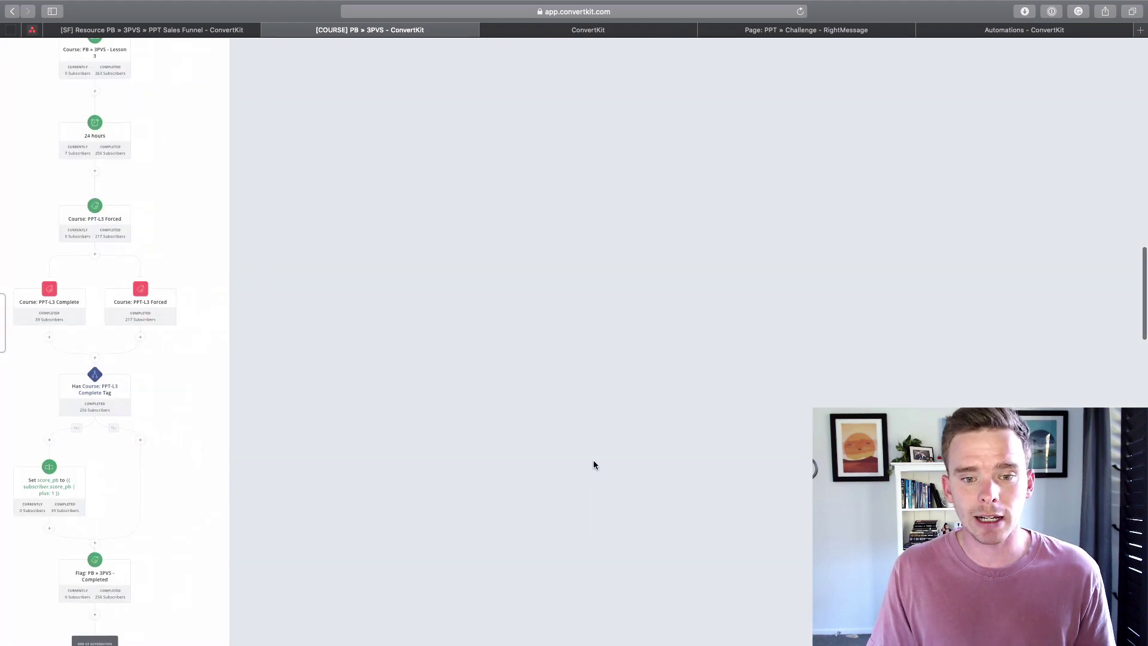
scroll(637, 400, "down", 3)
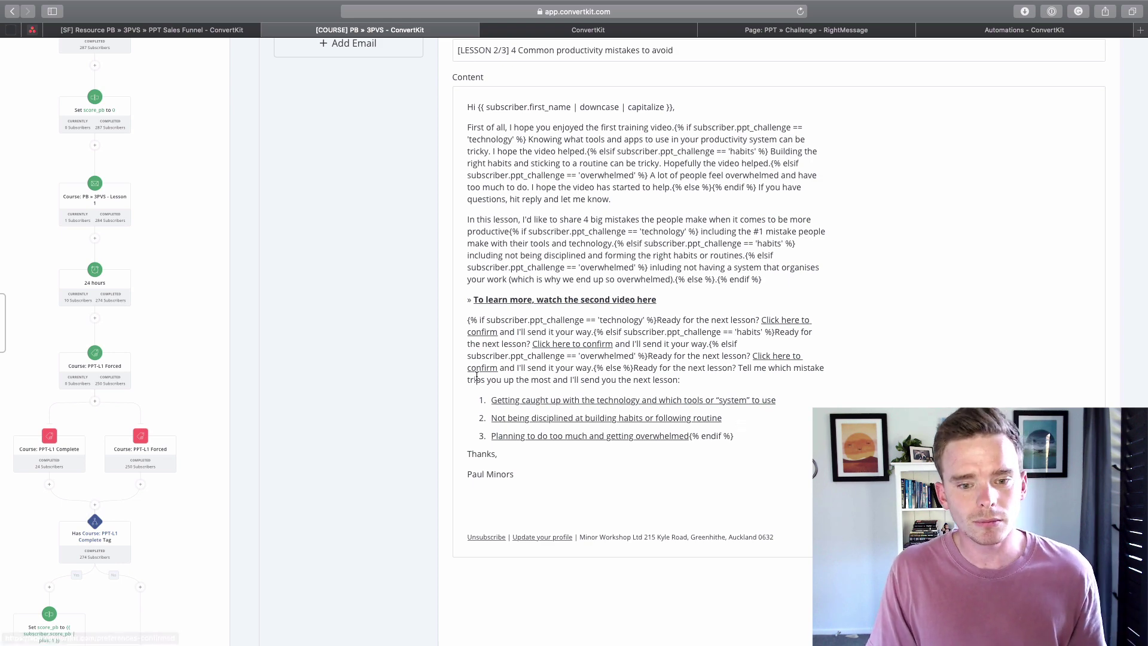
Step: Close the lesson email and switch to the [SF] PPT Sales Funnel automation
left_click(182, 253)
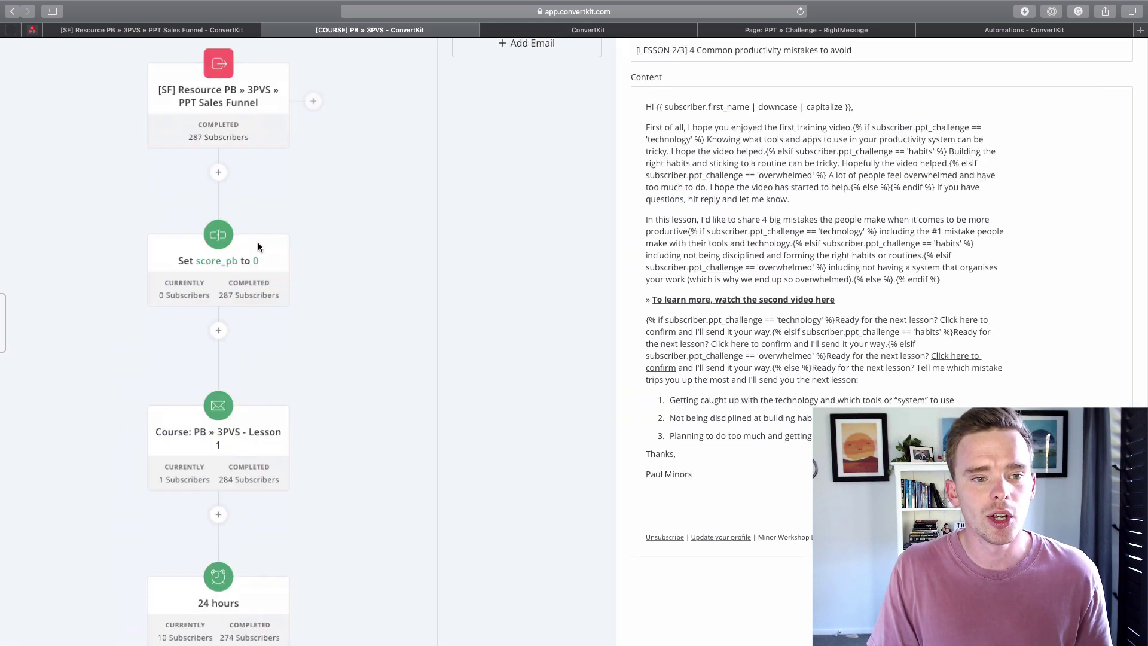
left_click(227, 30)
scroll(562, 216, "down", 1)
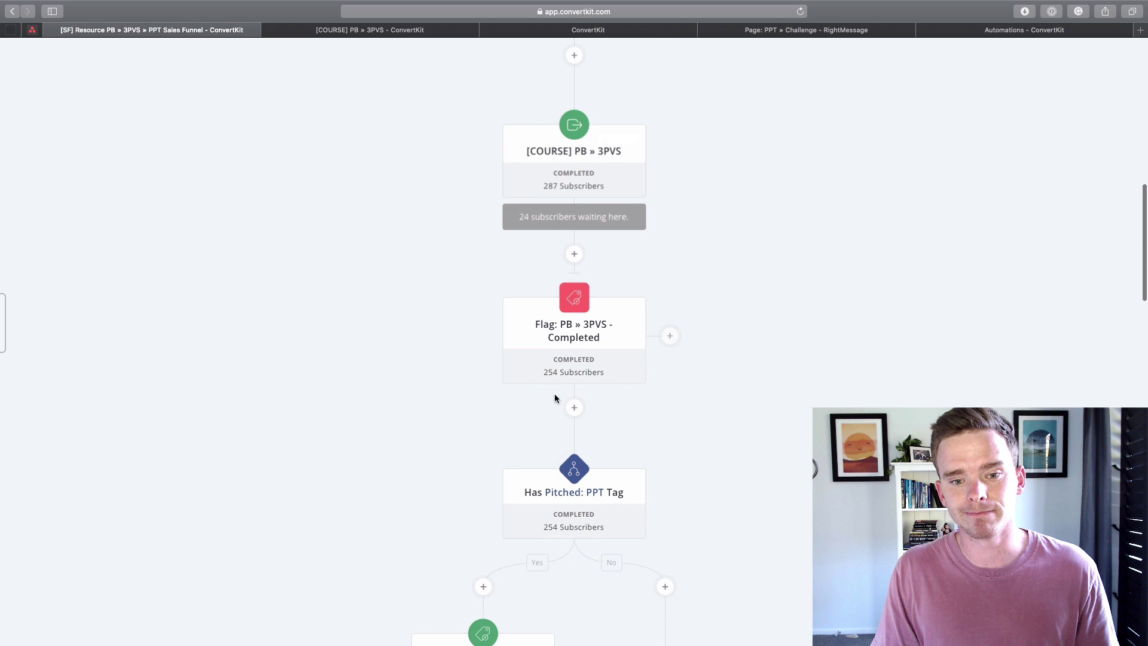
scroll(542, 232, "down", 8)
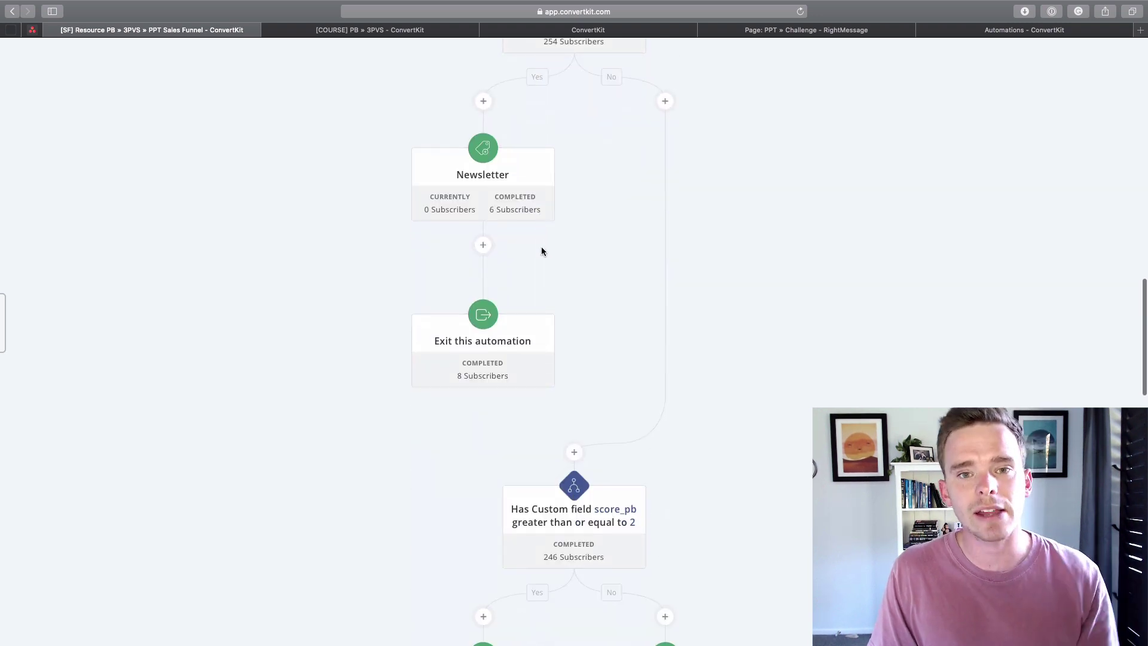
scroll(541, 247, "down", 3)
Step: Review the score_pb ≥ 2 split into Hot and Cold bridge emails rejoining at Pitched: PPT
scroll(582, 260, "up", 2)
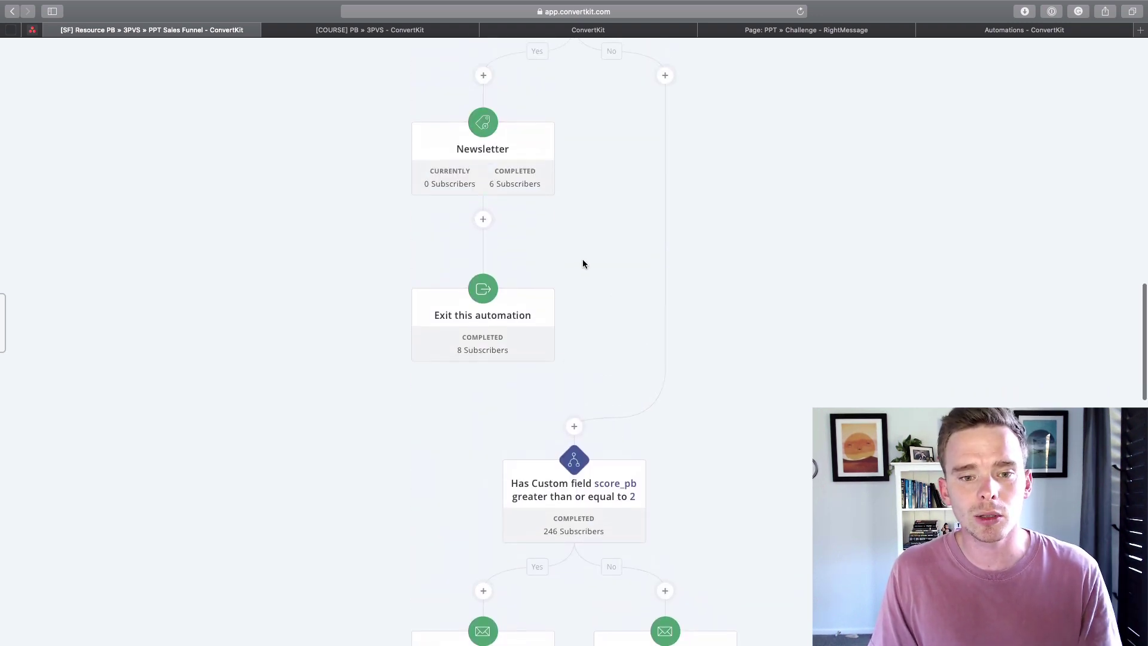
scroll(584, 260, "down", 8)
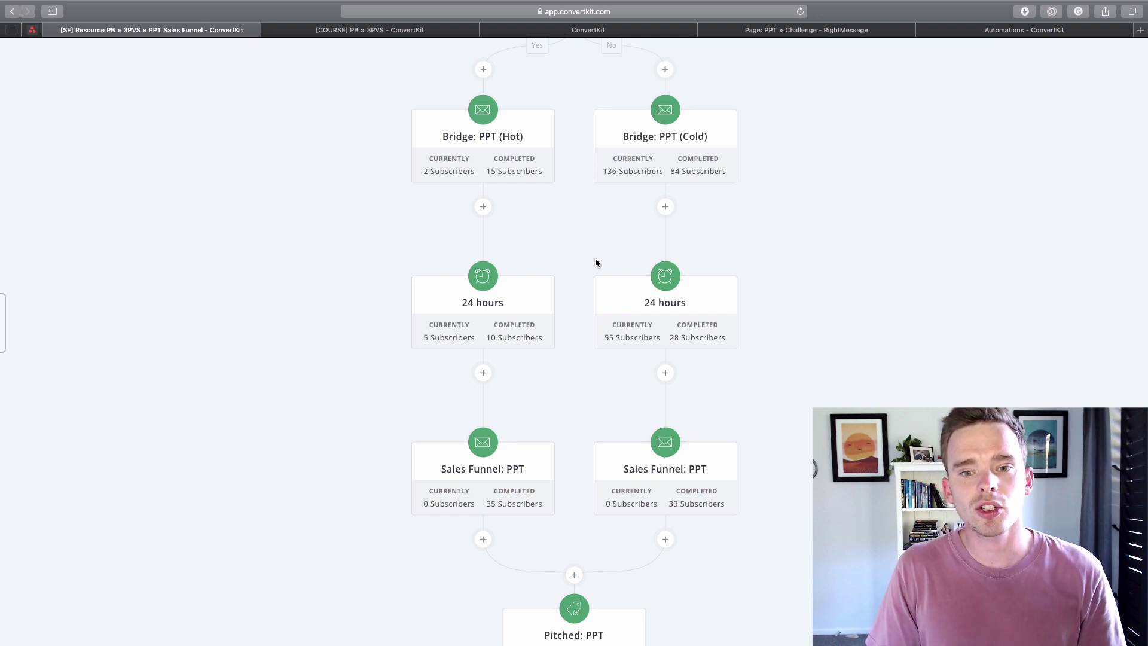
mouse_move(476, 163)
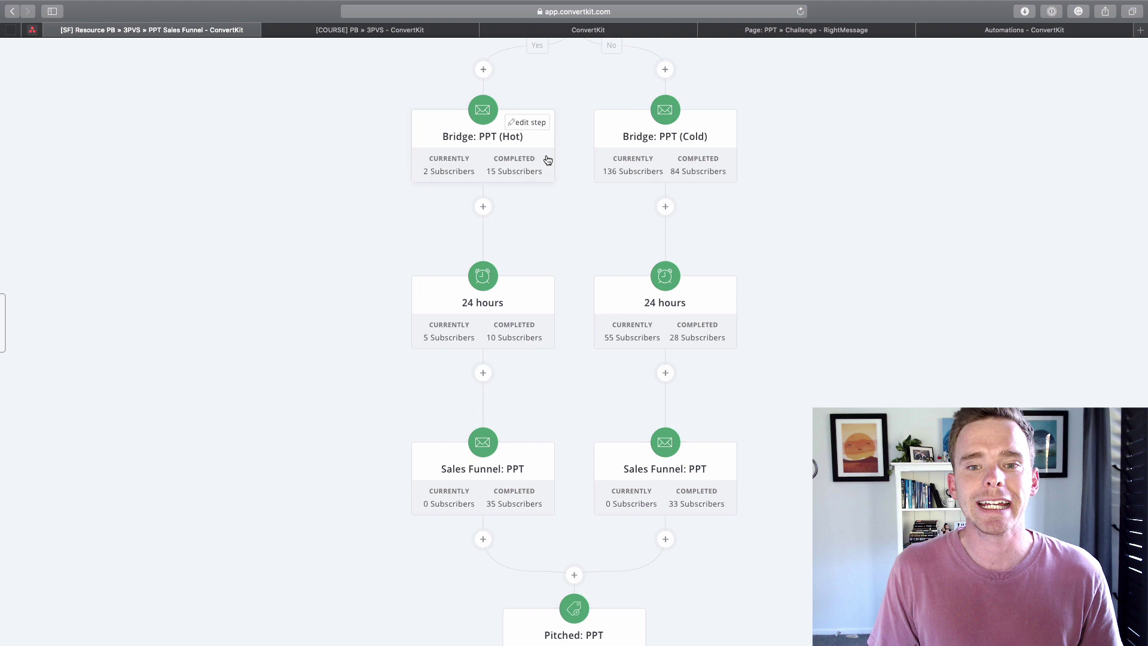
scroll(545, 156, "up", 5)
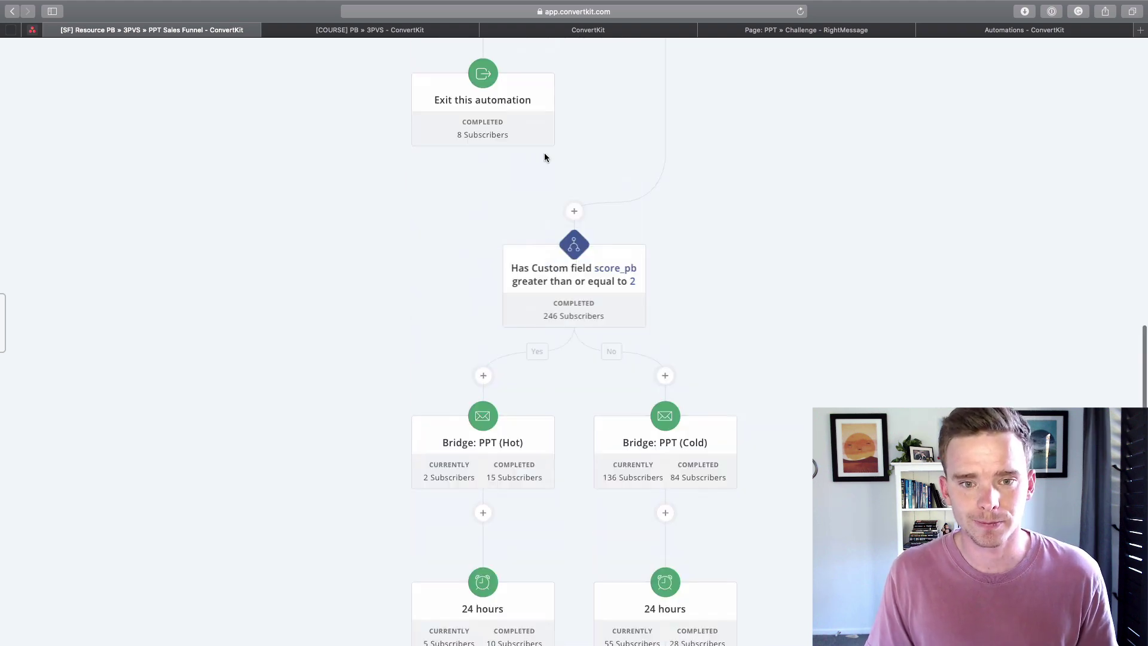
mouse_move(674, 264)
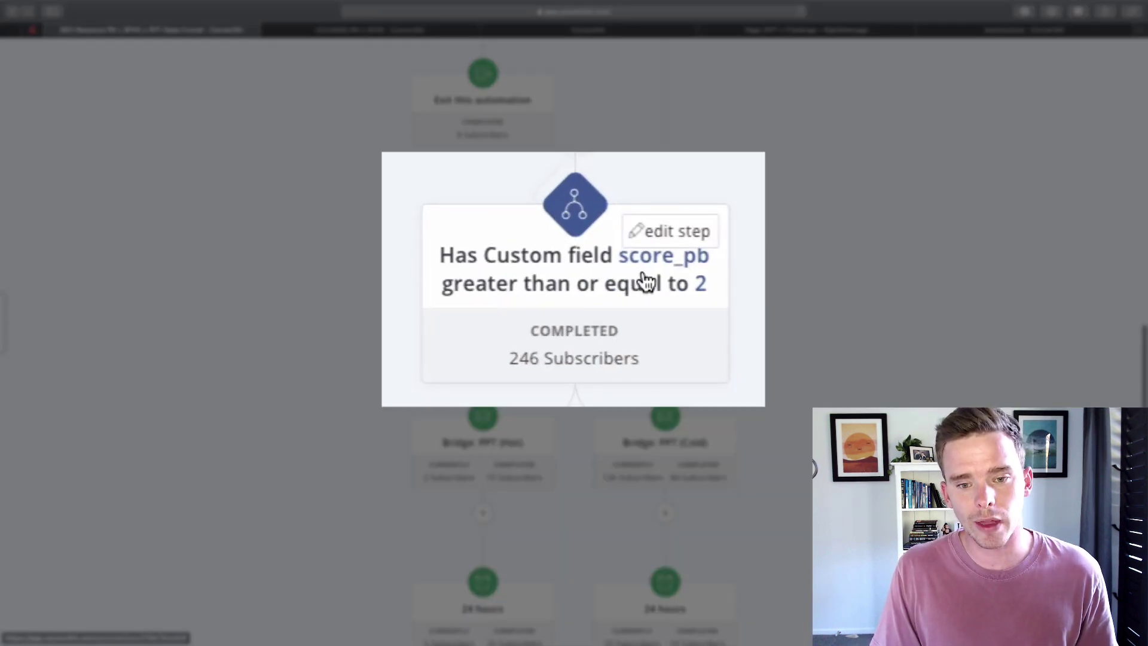
scroll(620, 310, "down", 3)
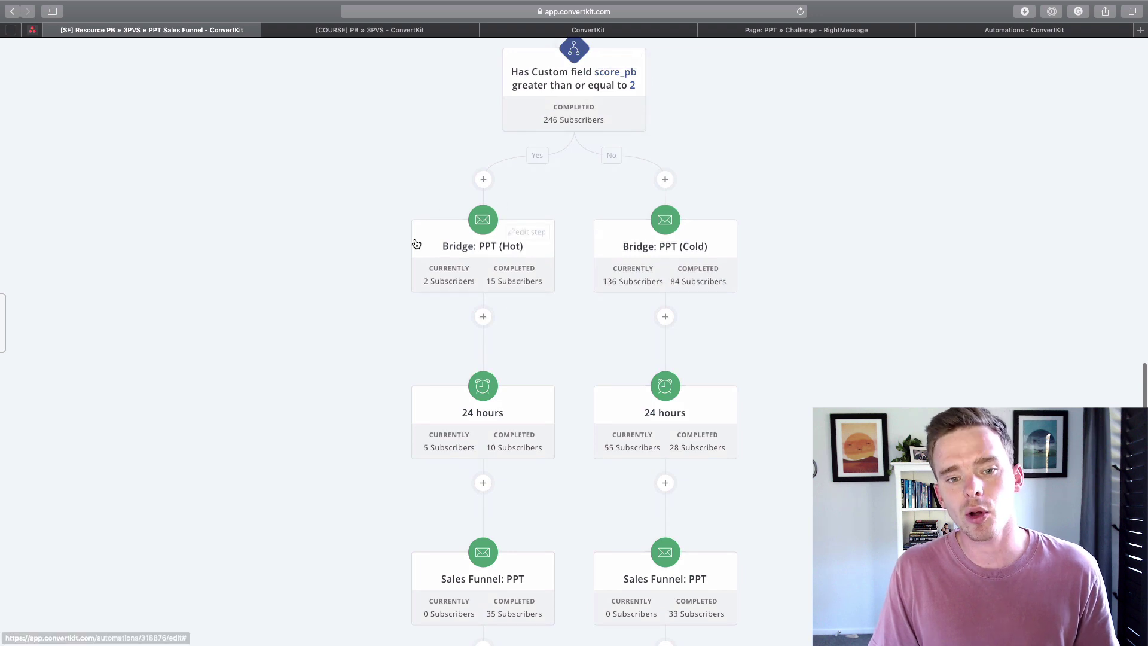
scroll(466, 269, "down", 3)
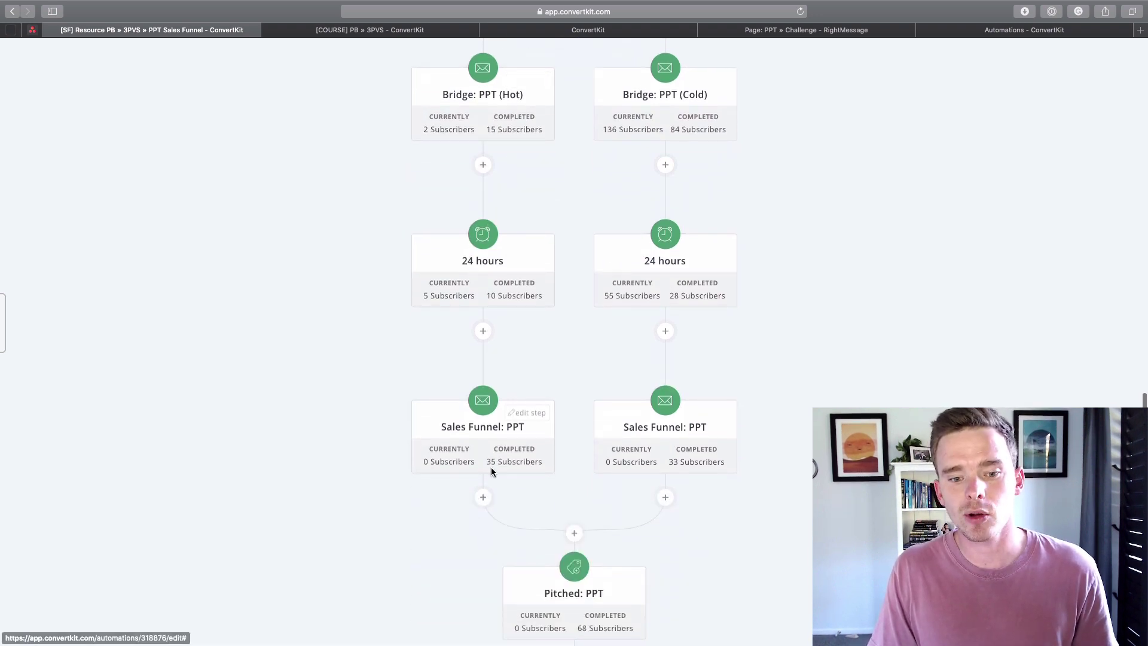
scroll(605, 256, "up", 3)
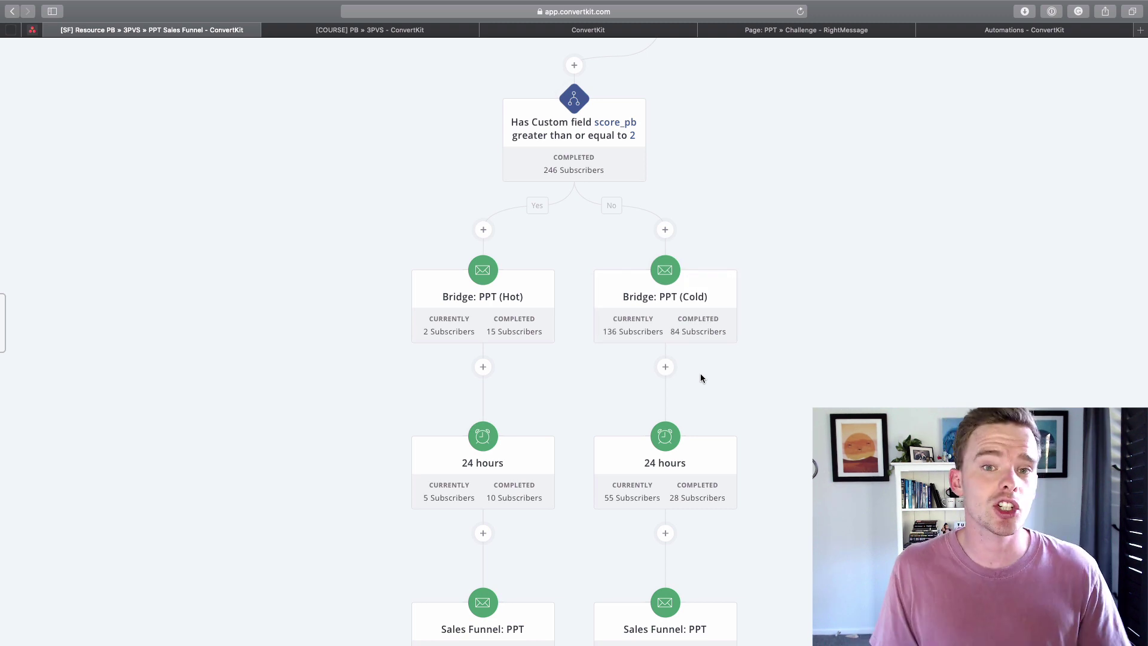
scroll(700, 373, "down", 5)
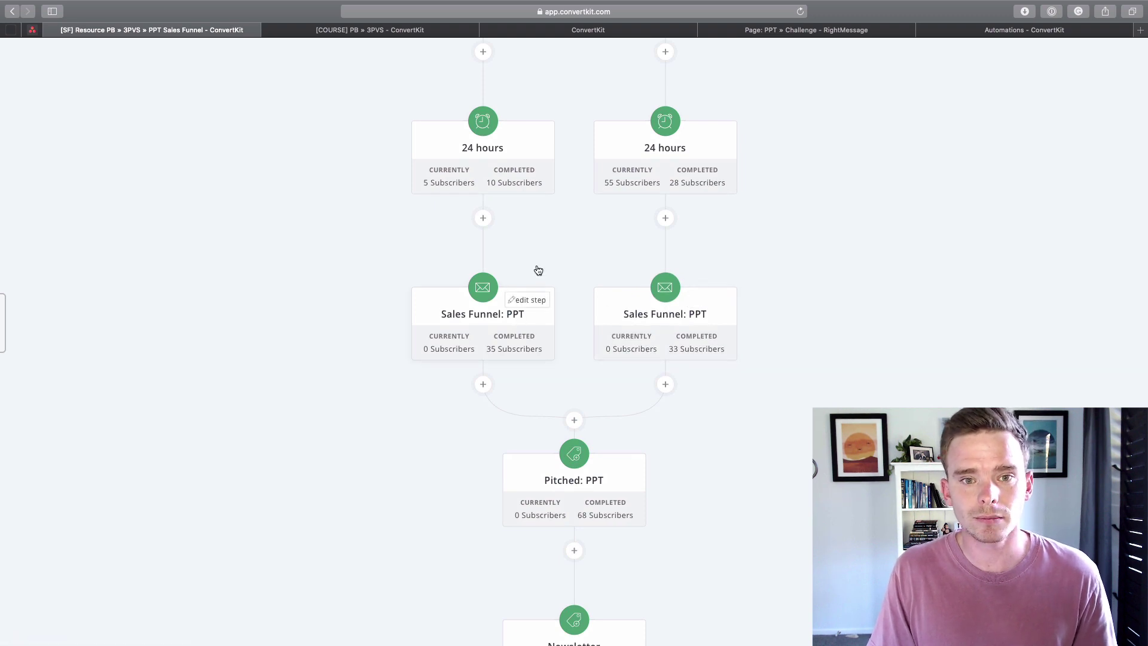
Step: In the sales launch email, highlight the whole Liquid conditional paragraph
key("ctrl+Tab")
key("ctrl+Tab")
scroll(456, 311, "down", 4)
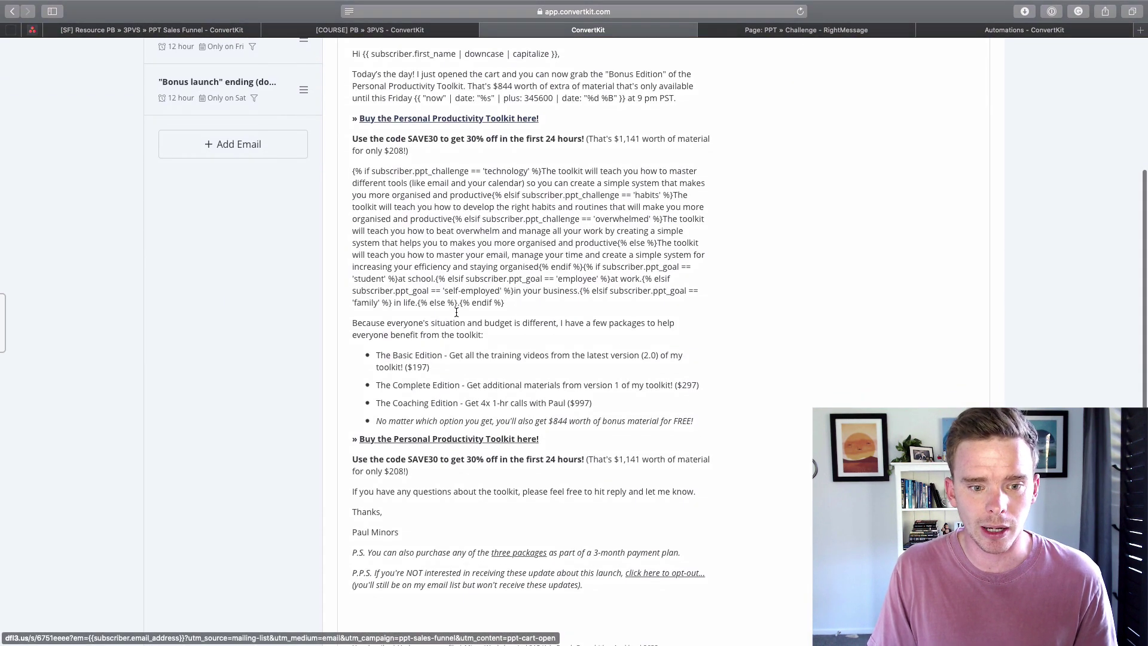
scroll(456, 311, "up", 2)
left_click(353, 205)
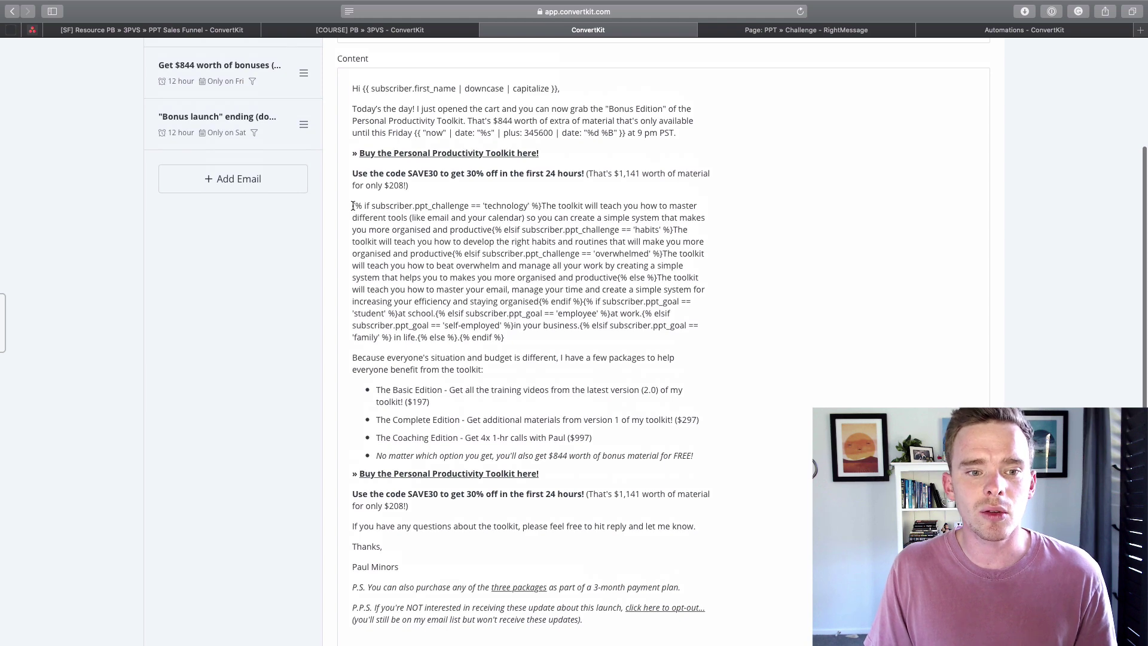
left_click_drag(538, 338, 351, 204)
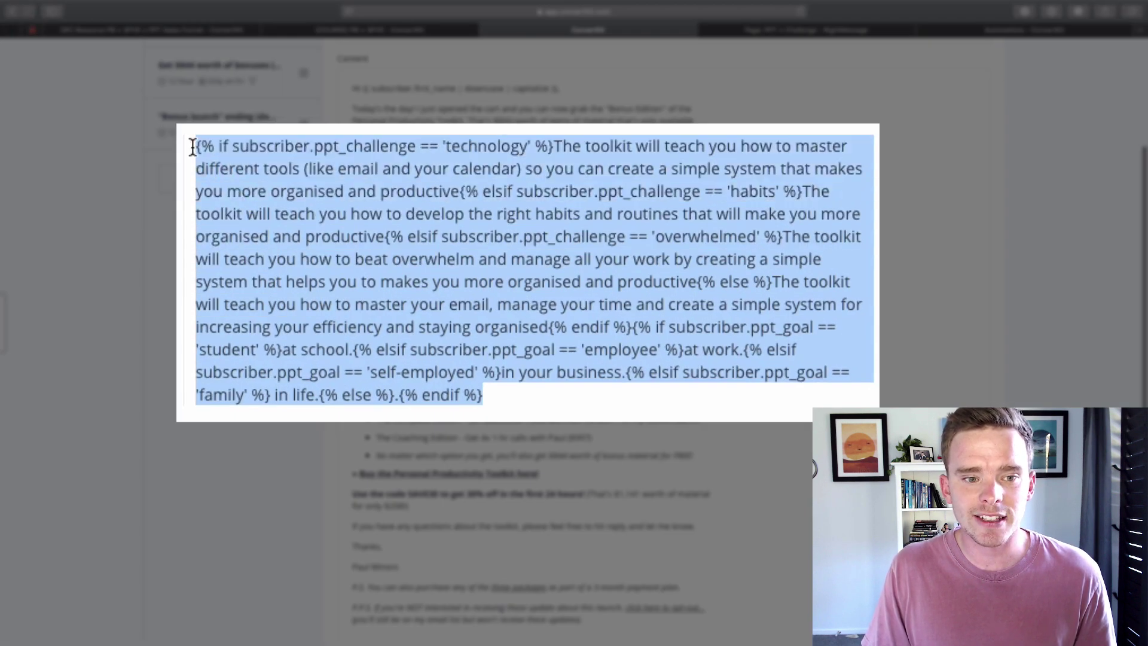
left_click(518, 215)
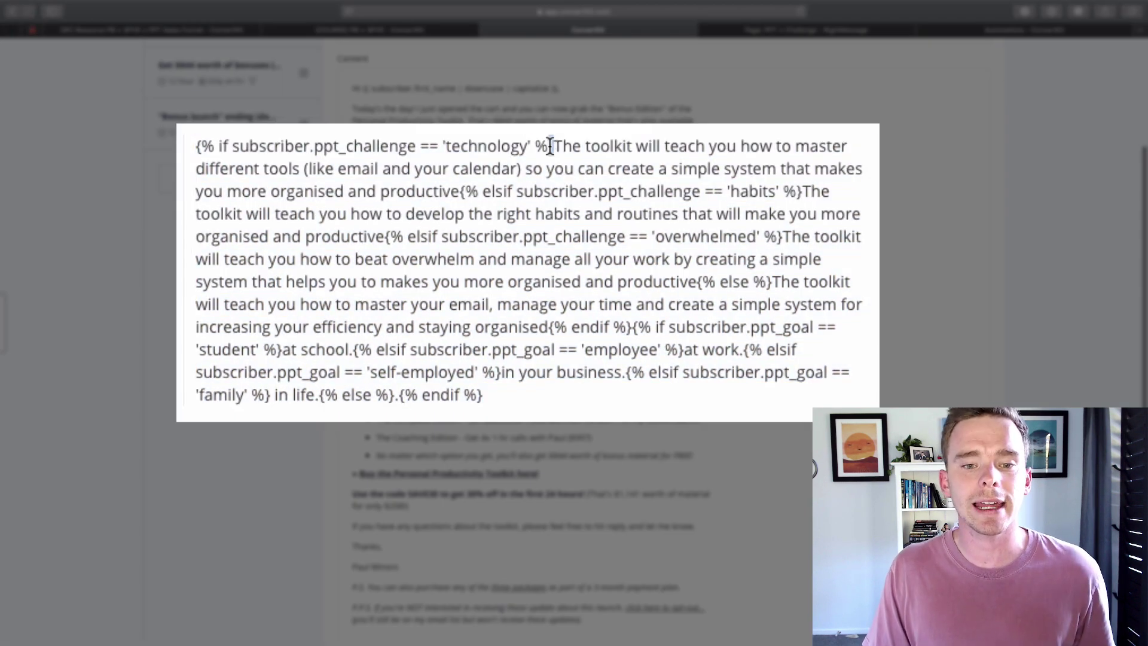
Step: Highlight the technology if-tag and the technology and habits branch texts, then go to RightMessage
left_click_drag(553, 145, 188, 137)
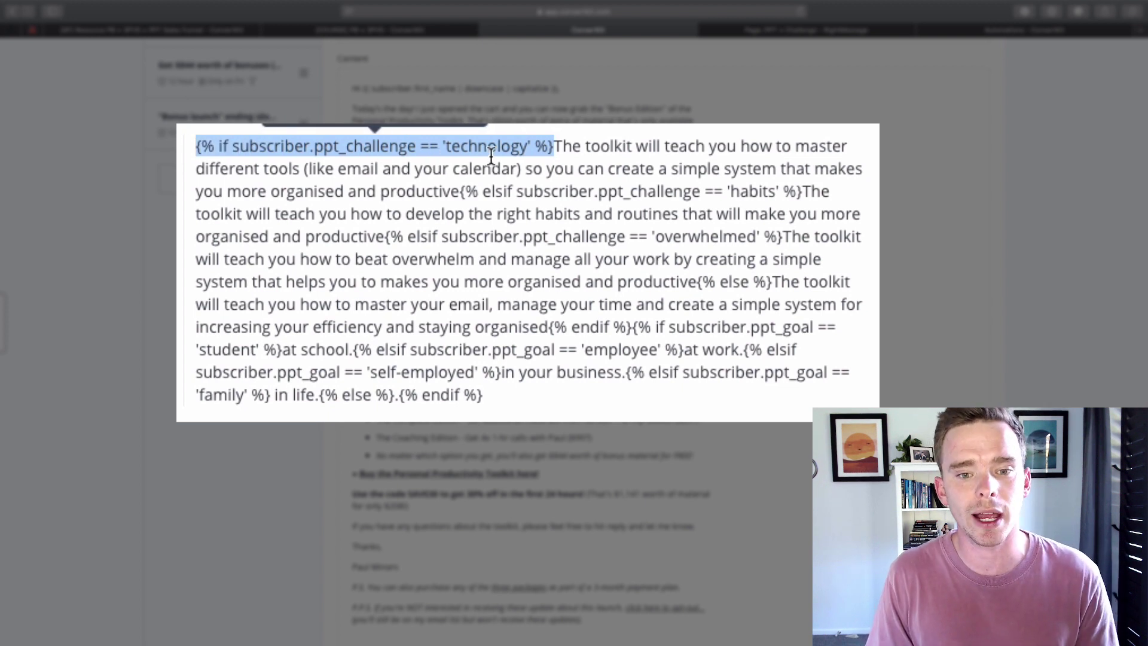
left_click(608, 165)
left_click_drag(554, 146, 459, 180)
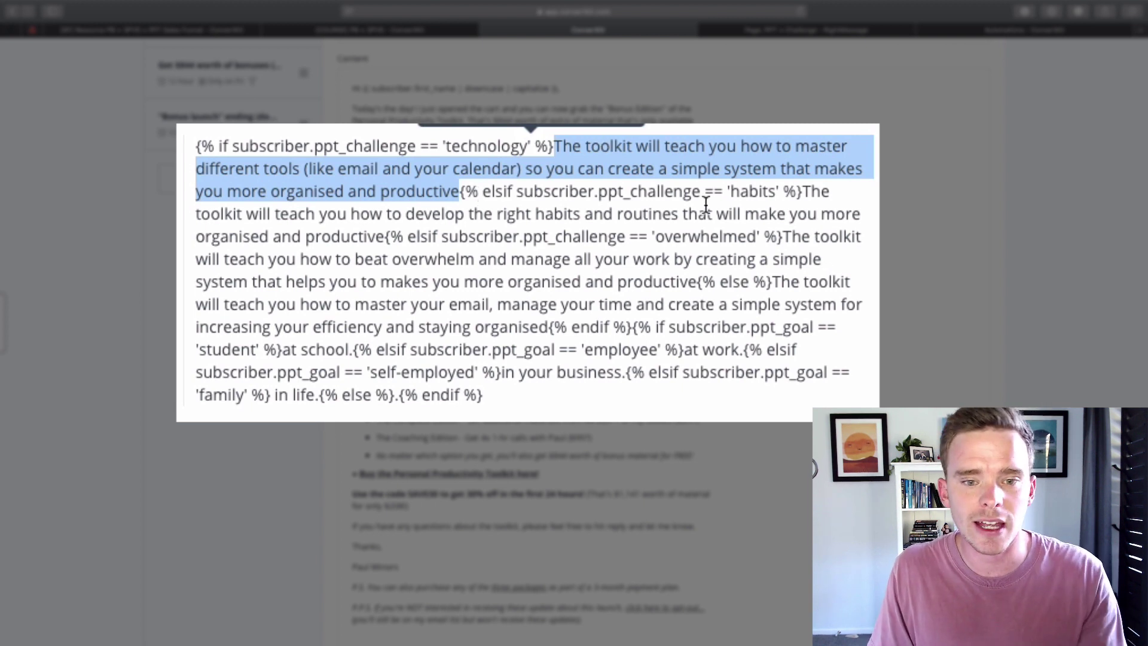
left_click(775, 213)
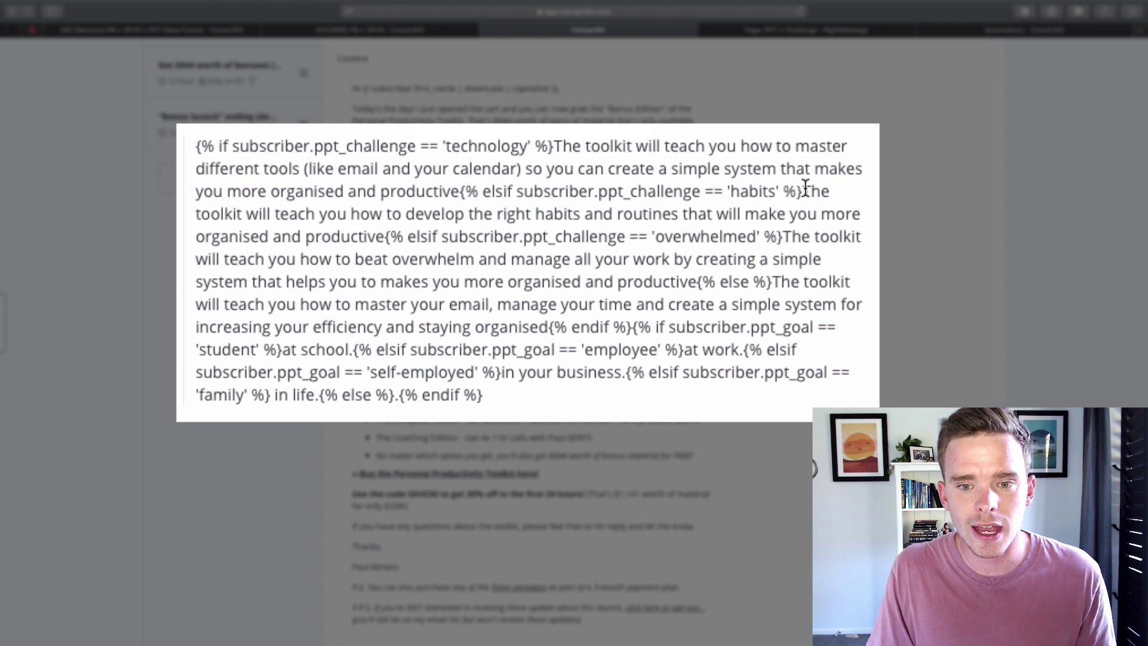
left_click_drag(802, 191, 382, 230)
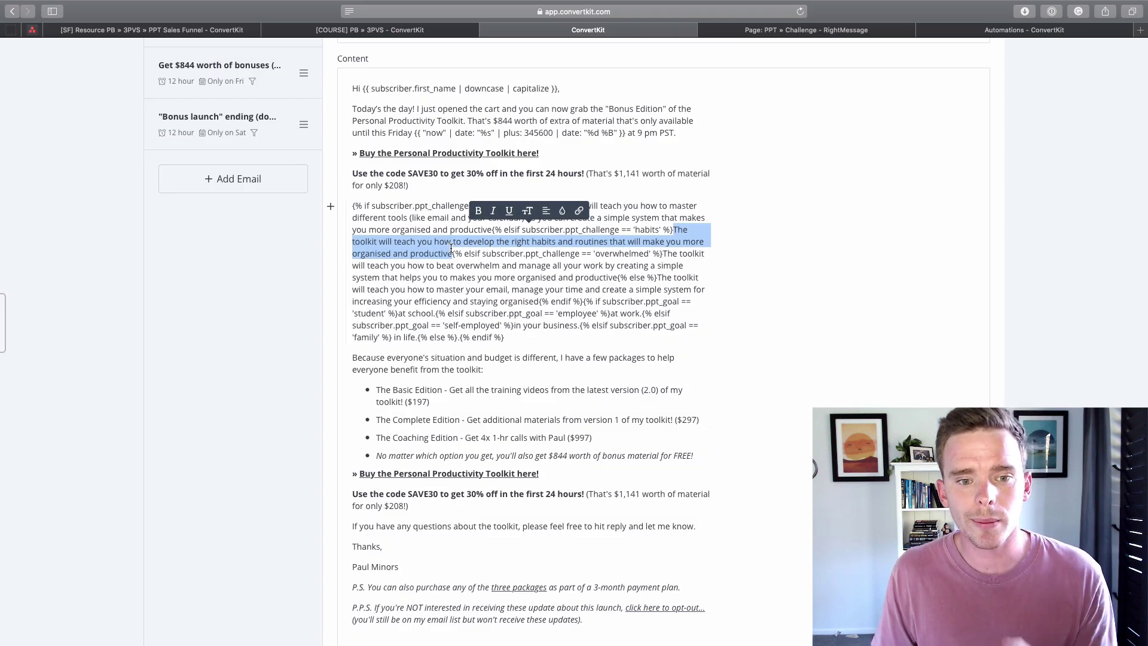
left_click(857, 30)
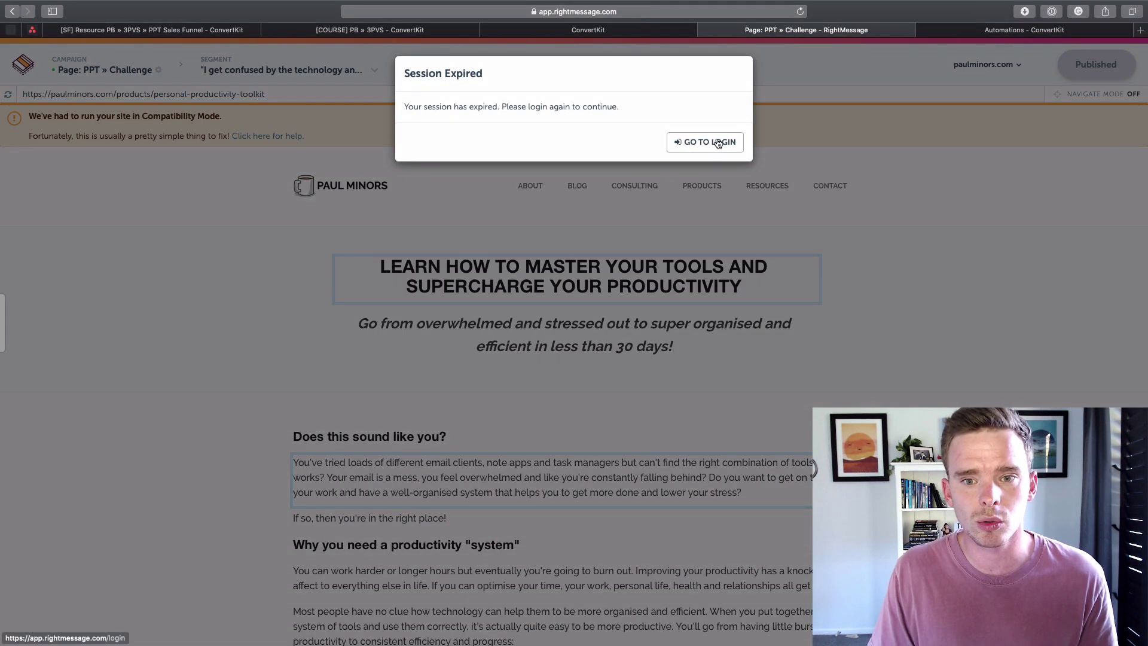
Step: Log back in to RightMessage using the saved login details
left_click(717, 144)
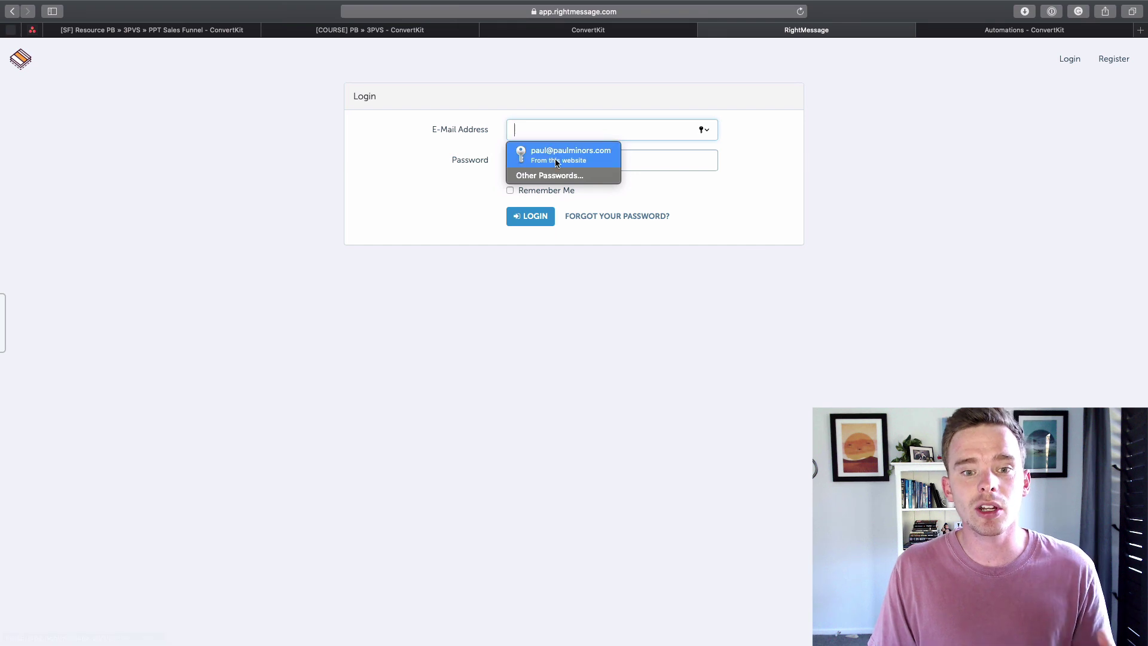
left_click(556, 157)
left_click(533, 218)
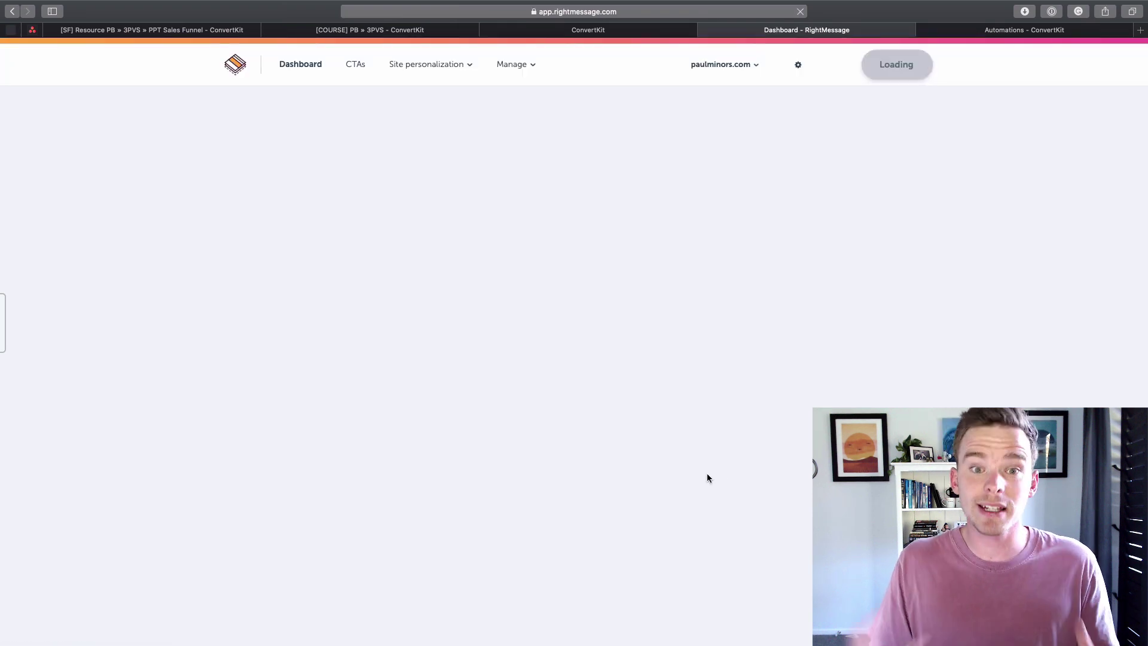
Step: Open the PPT » Challenge campaign from Site personalization > Campaigns and show its segment list
left_click(419, 64)
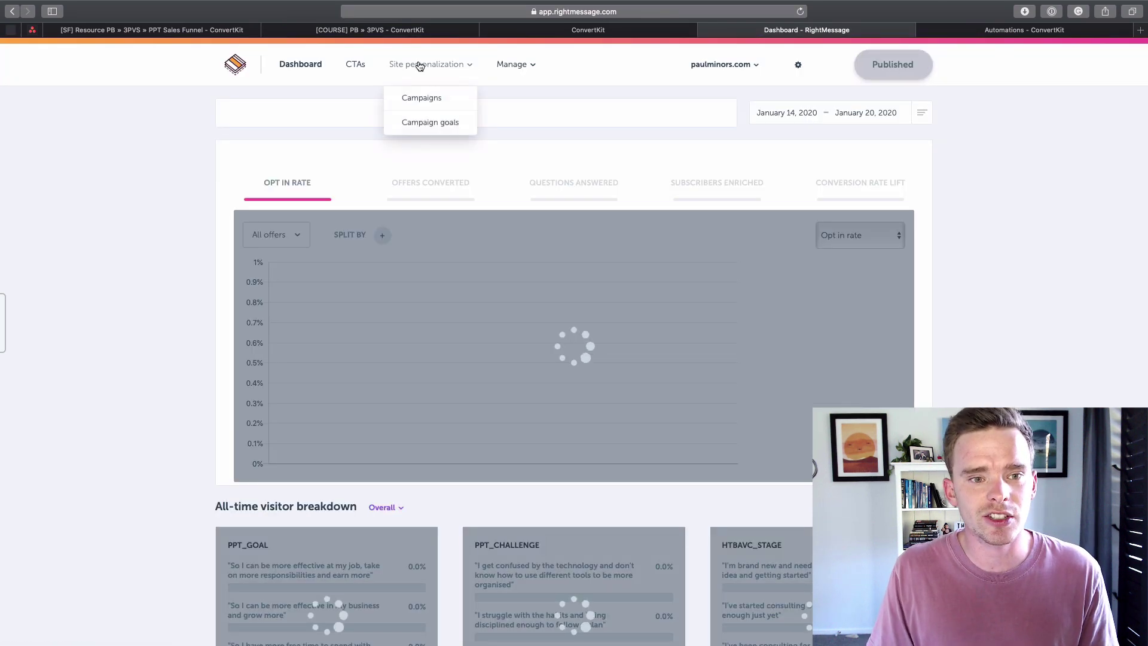
left_click(421, 99)
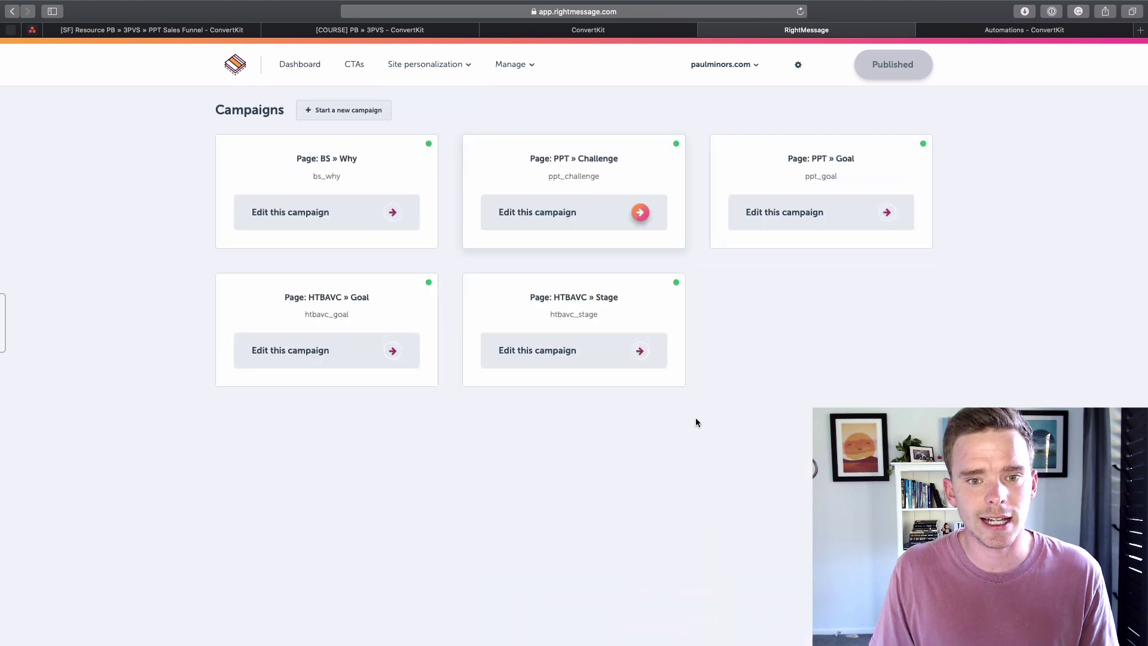
left_click(542, 209)
left_click(371, 75)
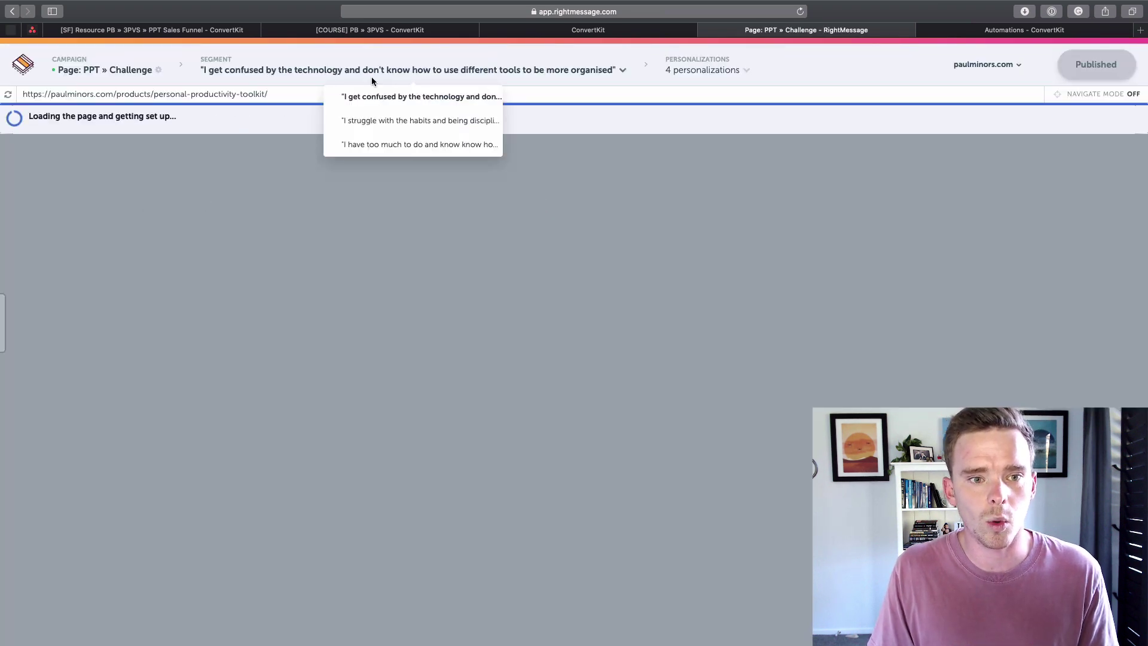
left_click(359, 69)
left_click(368, 70)
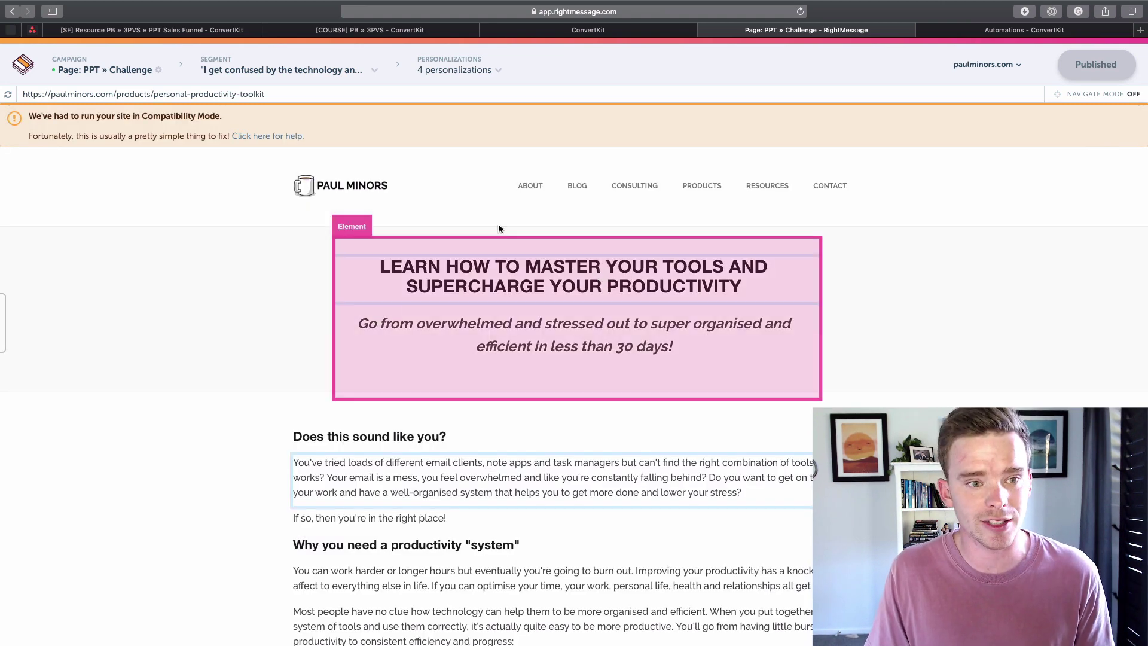
Step: Preview the headline for the 'I struggle with the habits…' segment, then return to ConvertKit's PPT Sales Funnel
left_click(332, 74)
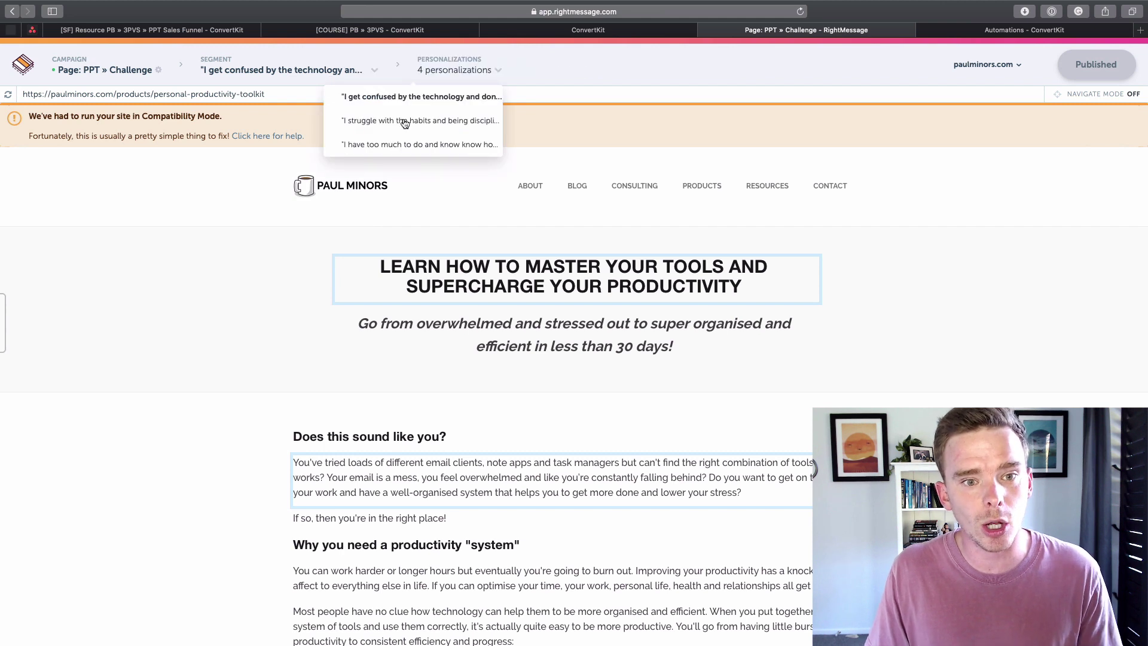
left_click(431, 217)
left_click(230, 339)
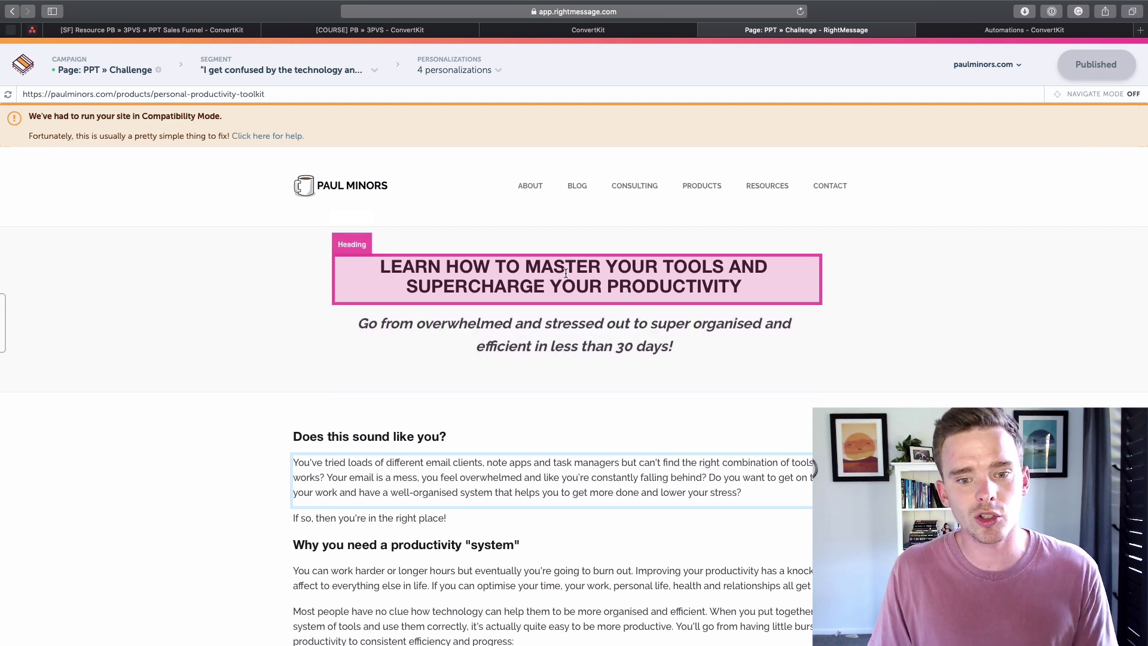
left_click(335, 80)
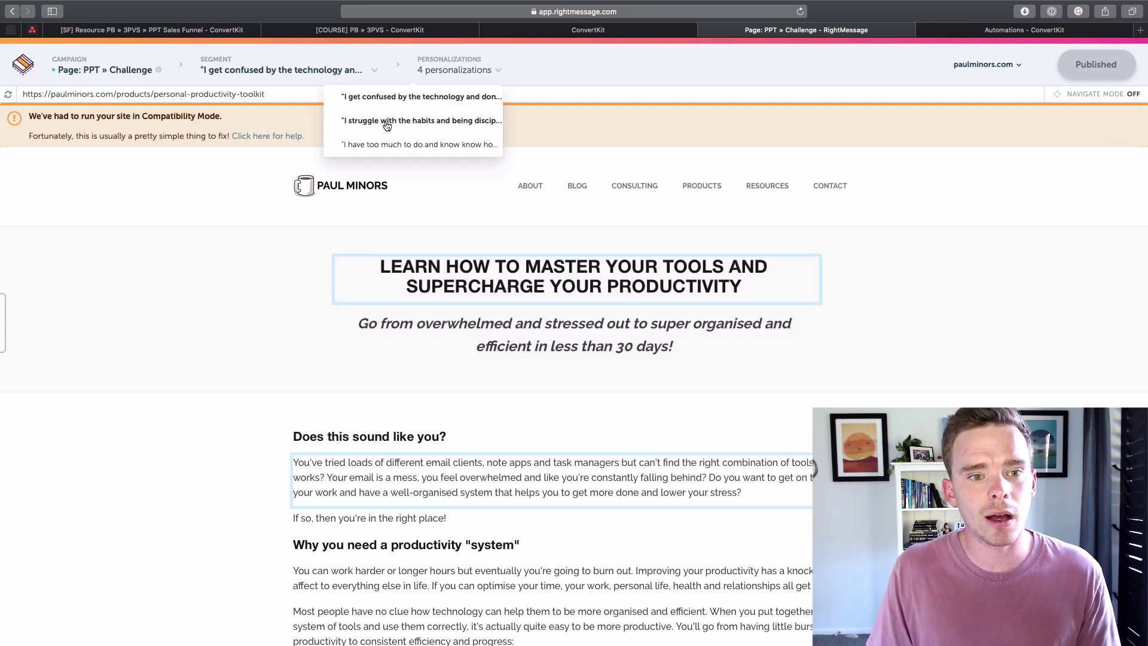
left_click(436, 122)
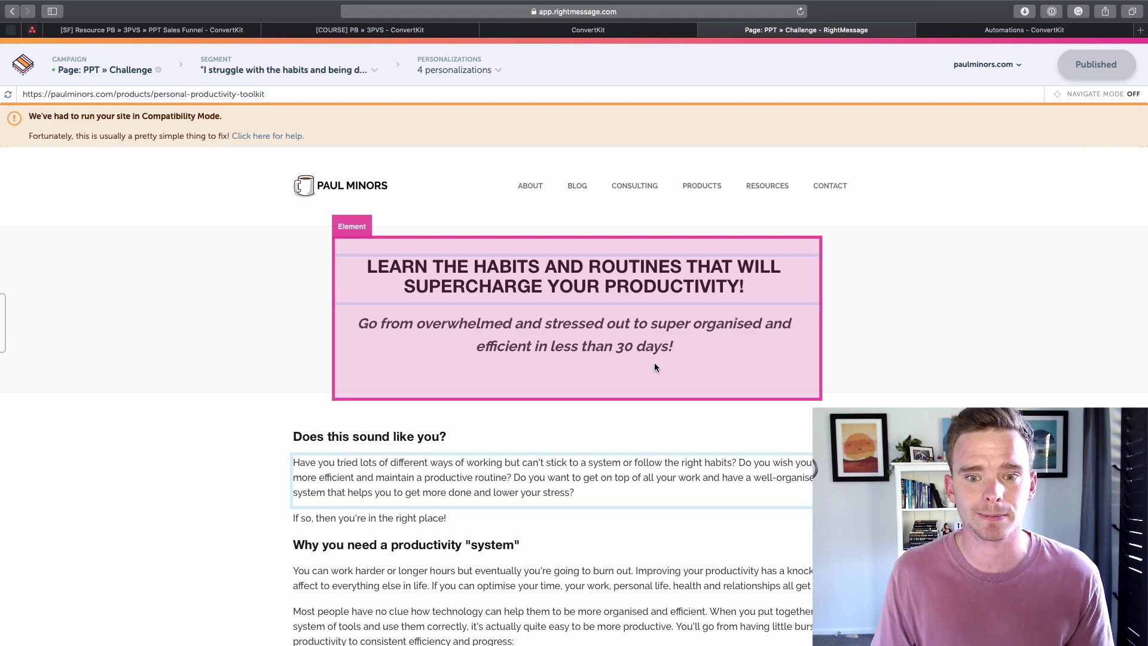
key("super+1")
scroll(587, 199, "up", 3)
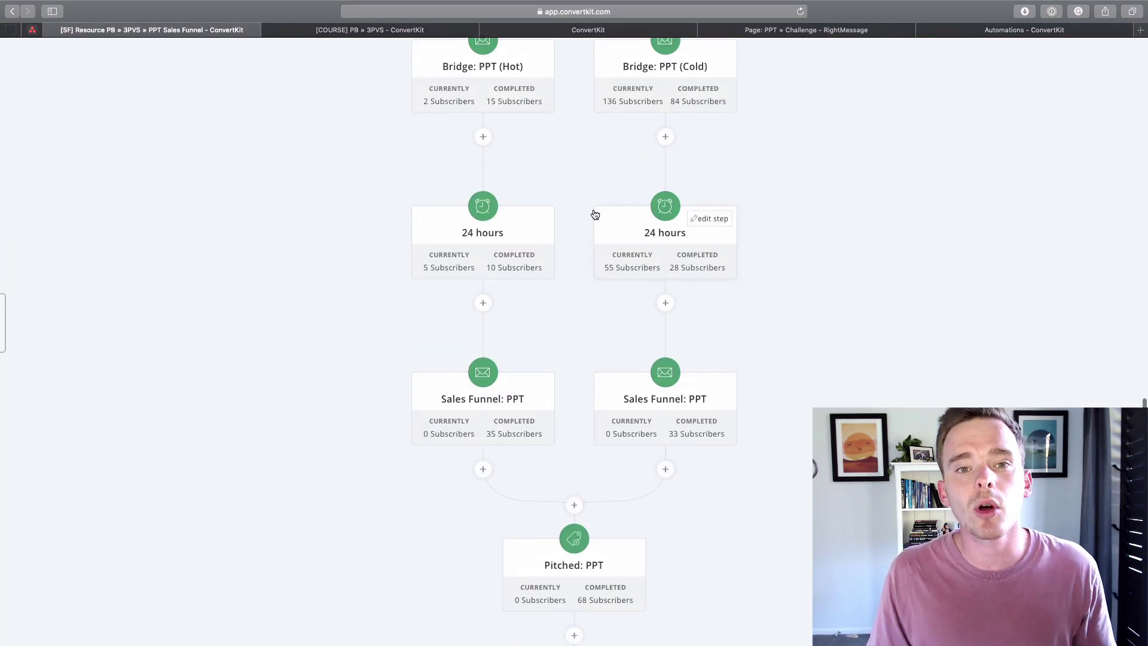
scroll(616, 210, "down", 1)
scroll(600, 222, "down", 6)
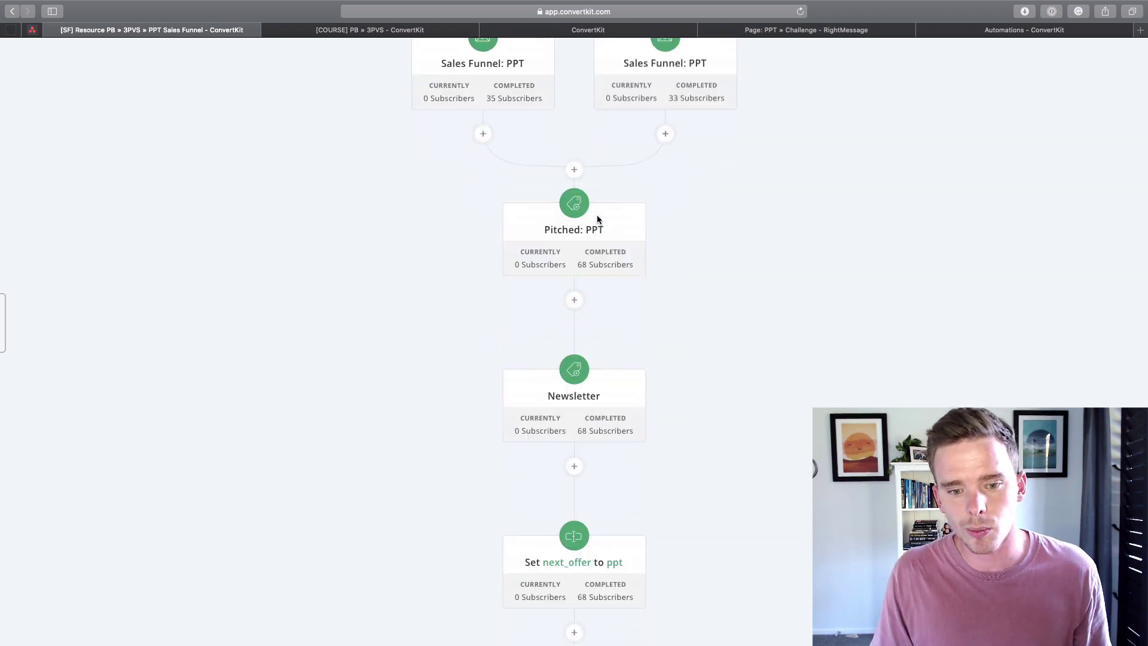
scroll(613, 230, "down", 1)
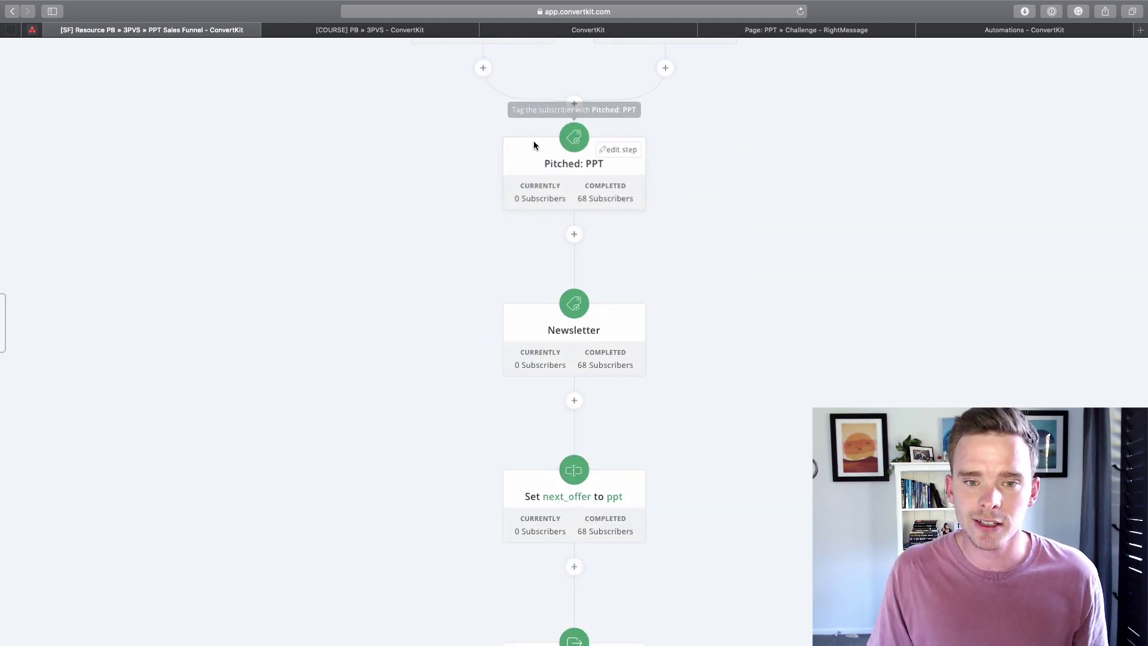
scroll(578, 200, "down", 2)
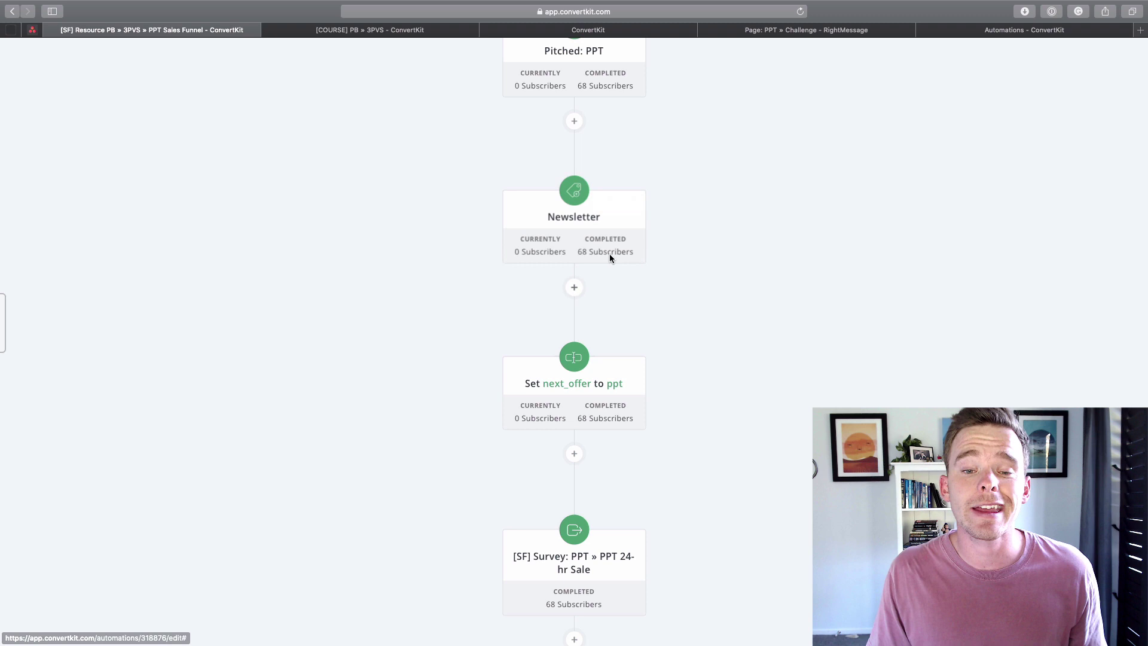
scroll(561, 213, "down", 3)
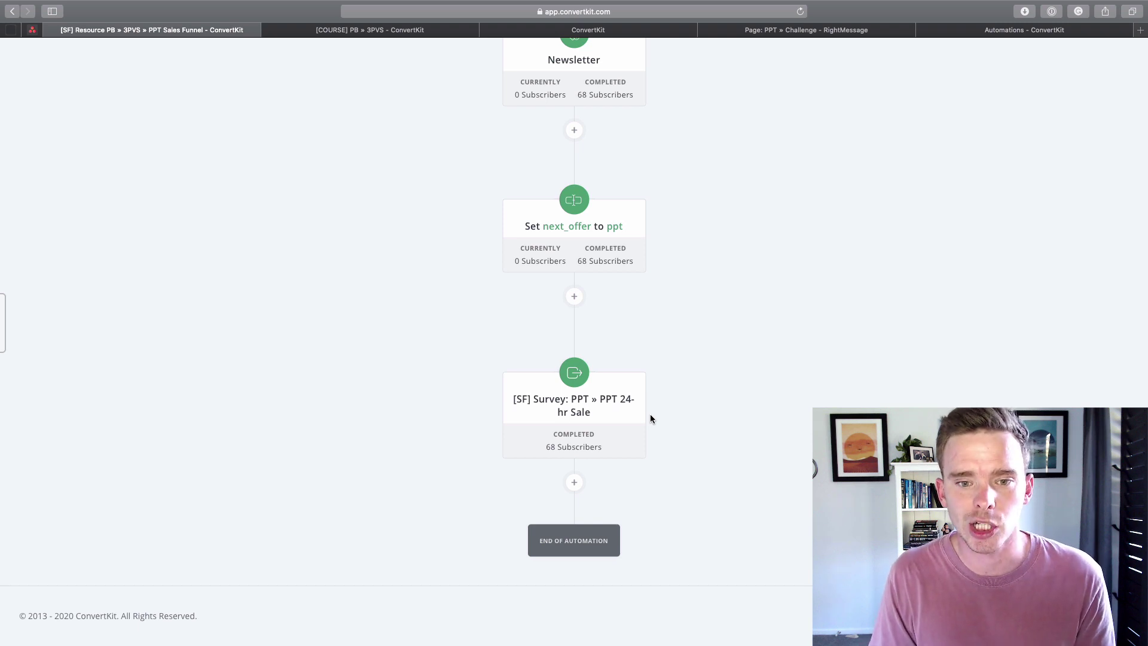
scroll(656, 331, "up", 6)
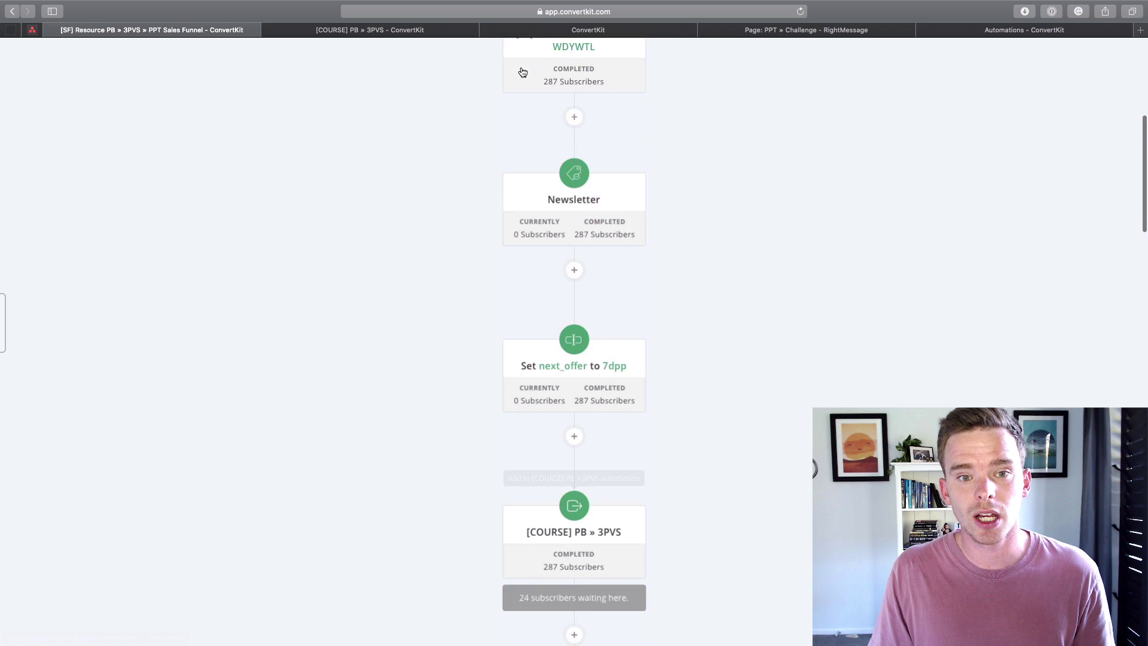
scroll(522, 71, "up", 10)
Step: Check the consistency vs. intensity broadcast report, then unschedule it back to Draft and open it
left_click(439, 54)
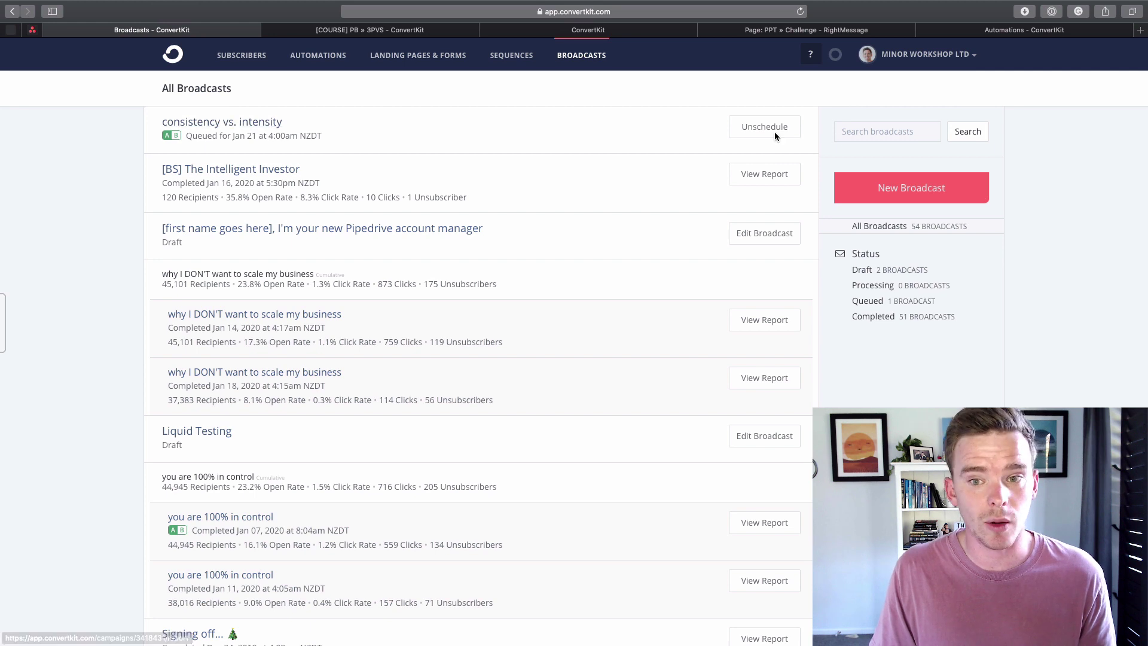
left_click(229, 123)
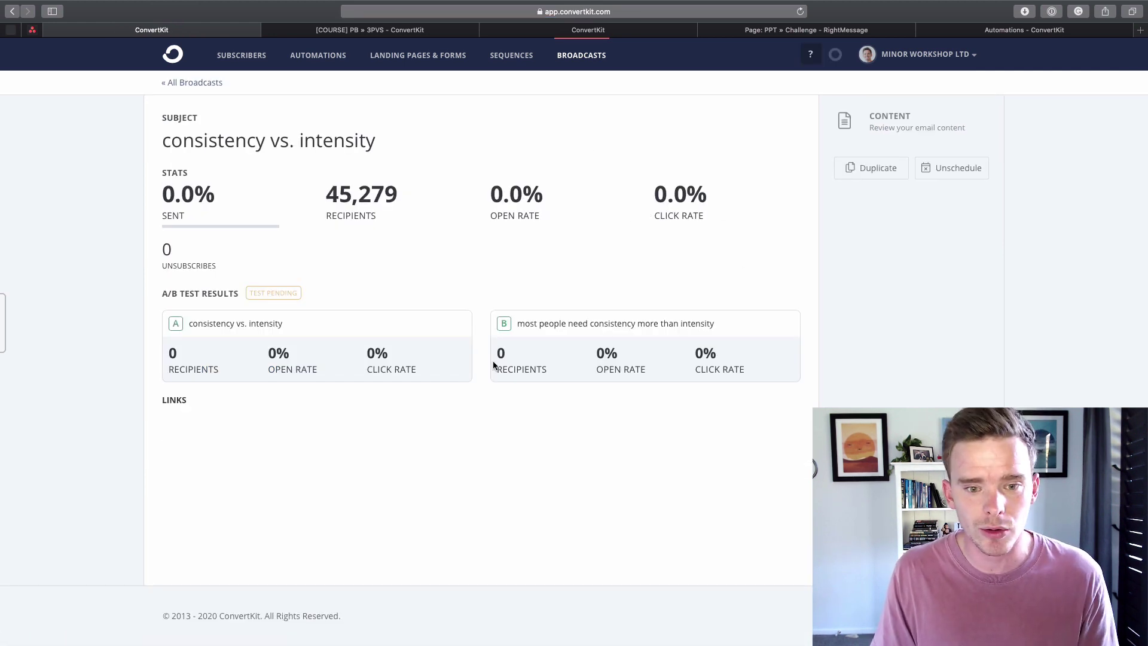
left_click(12, 11)
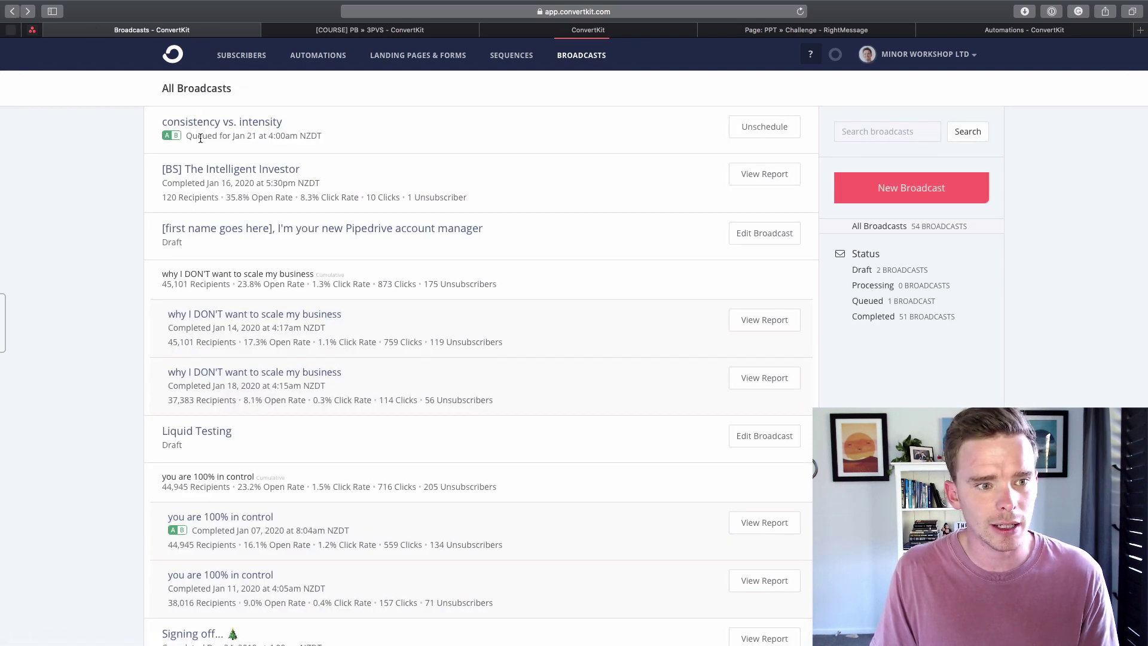
left_click(718, 354)
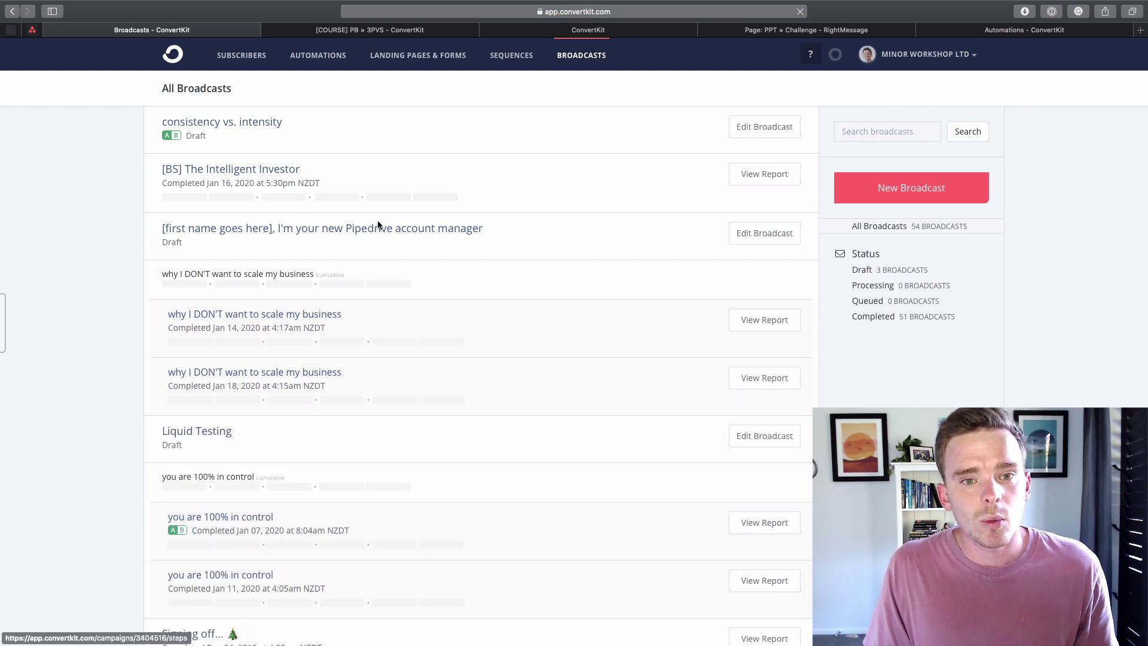
left_click(265, 130)
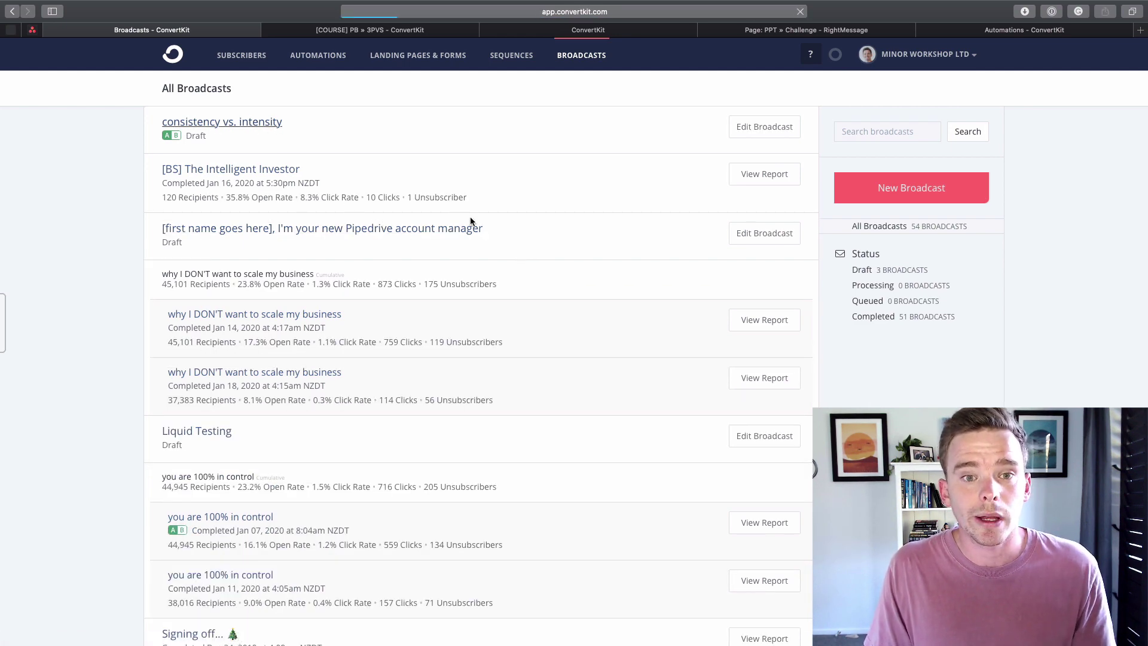